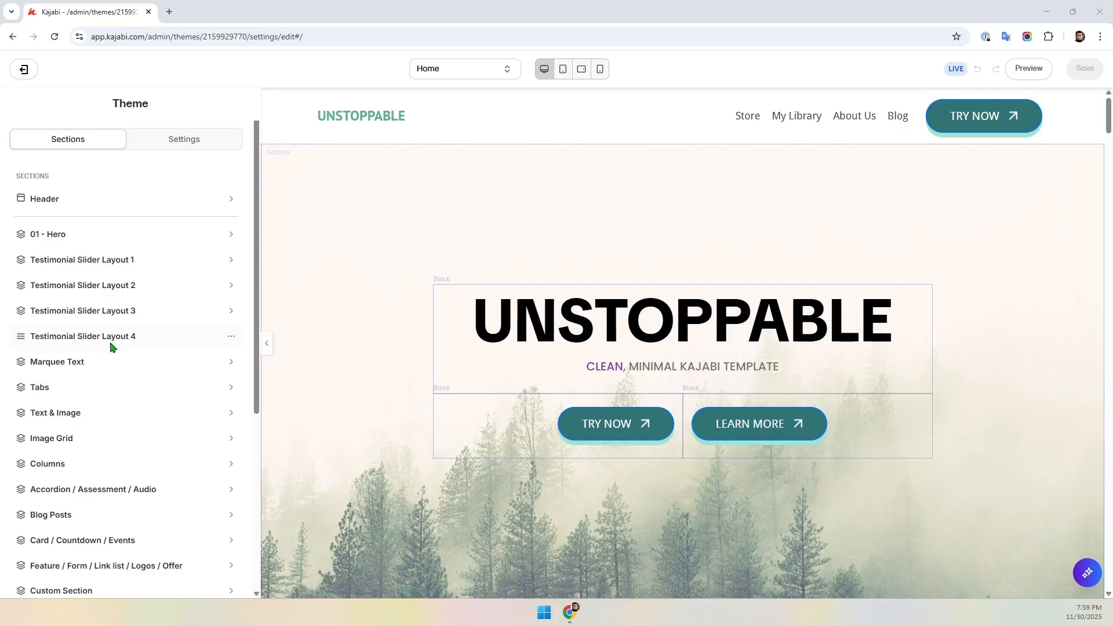
# Review the theme's General settings, including the favicon, page background color and desktop scaling start.
pyautogui.click(165, 152)
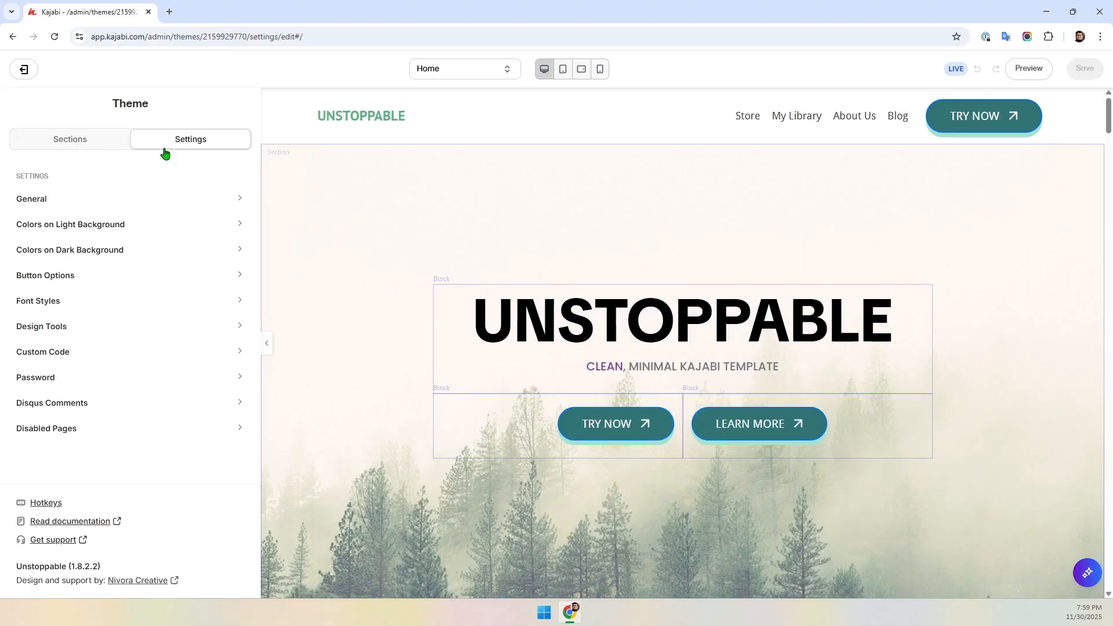
pyautogui.click(84, 196)
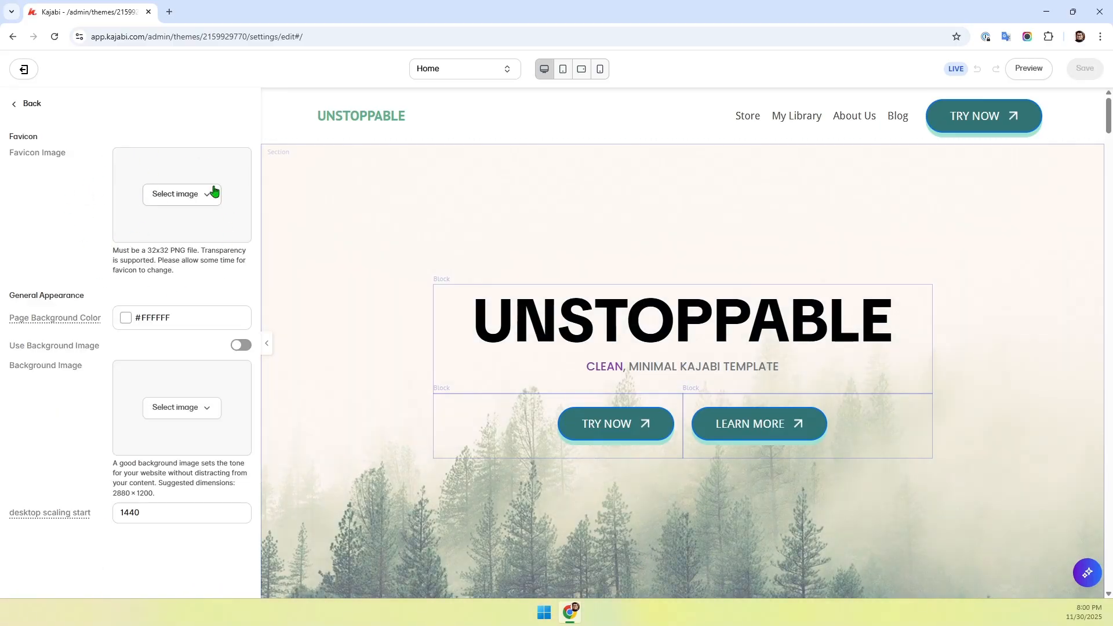
pyautogui.moveTo(191, 319); pyautogui.dragTo(71, 319)
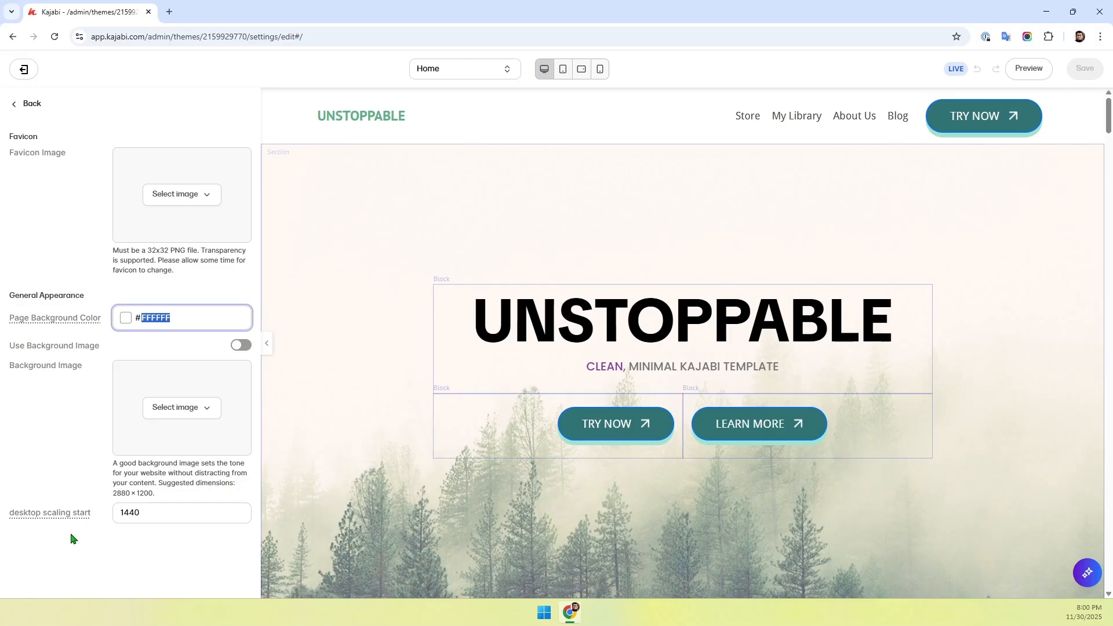
pyautogui.doubleClick(147, 513)
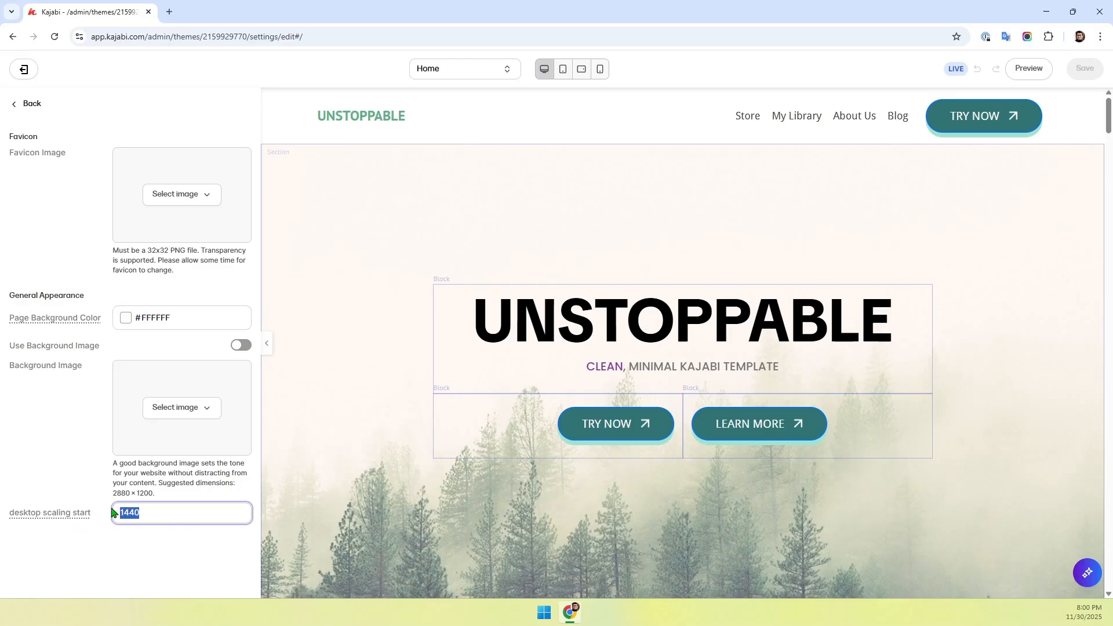
pyautogui.click(152, 521)
pyautogui.click(31, 104)
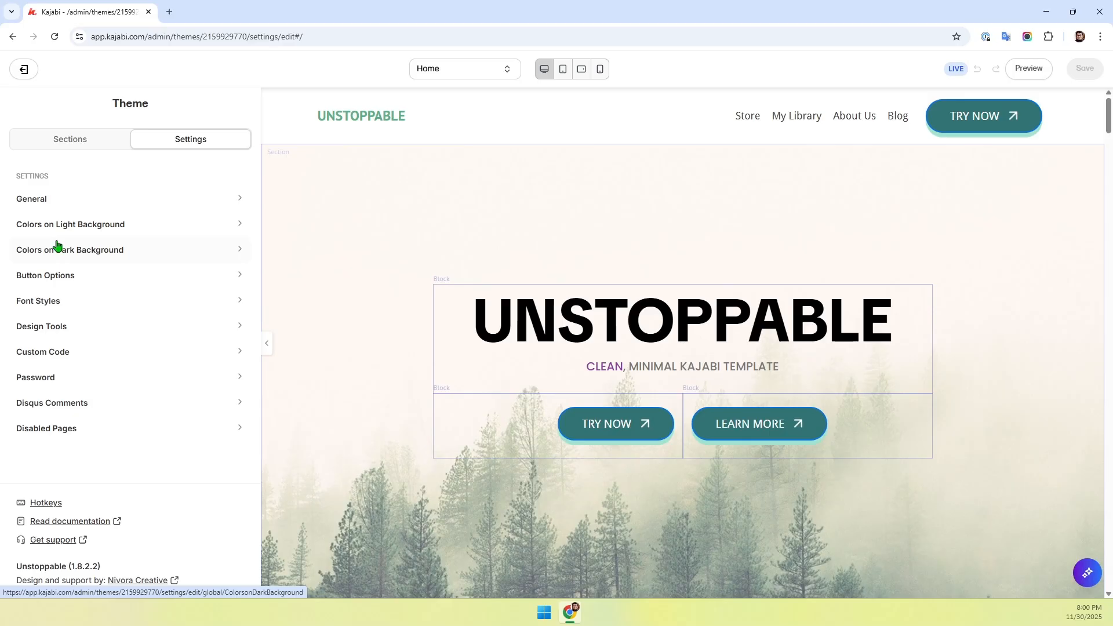
# Examine the Home page preview, comparing the testimonial sections on light and dark backgrounds.
pyautogui.scroll(-15, 556, 305)
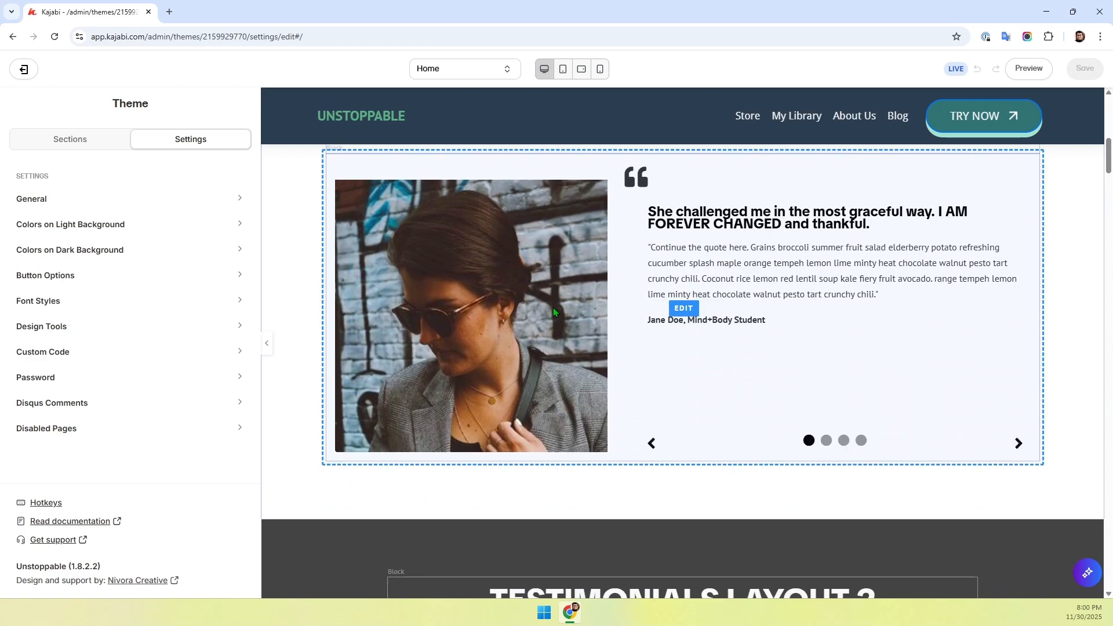
pyautogui.scroll(7, 552, 310)
pyautogui.scroll(-6, 550, 311)
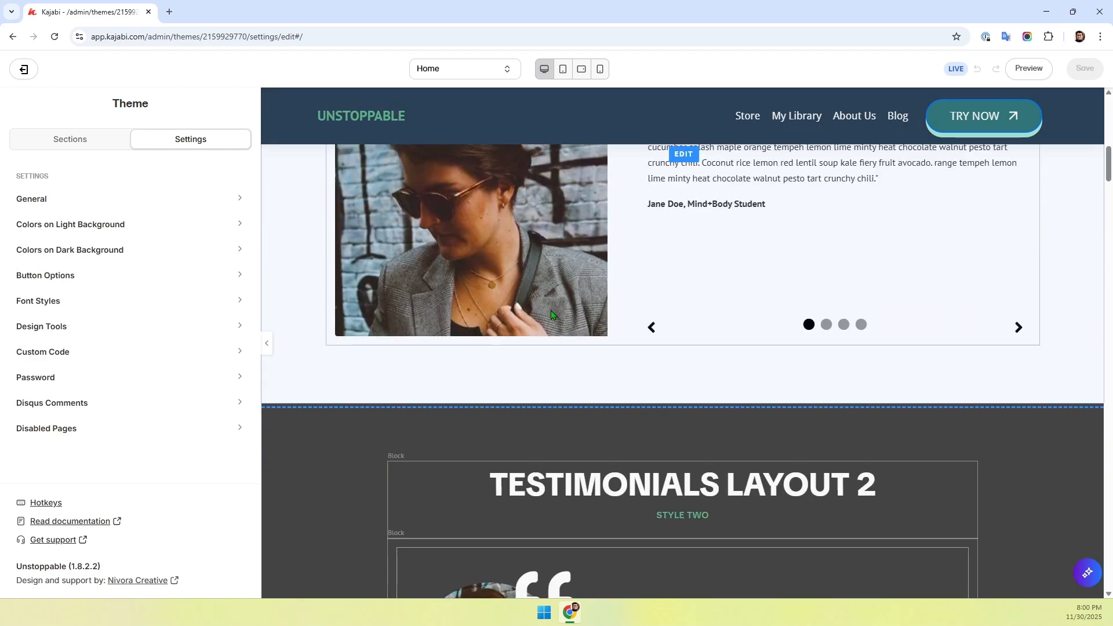
pyautogui.scroll(-4, 388, 361)
pyautogui.scroll(11, 350, 373)
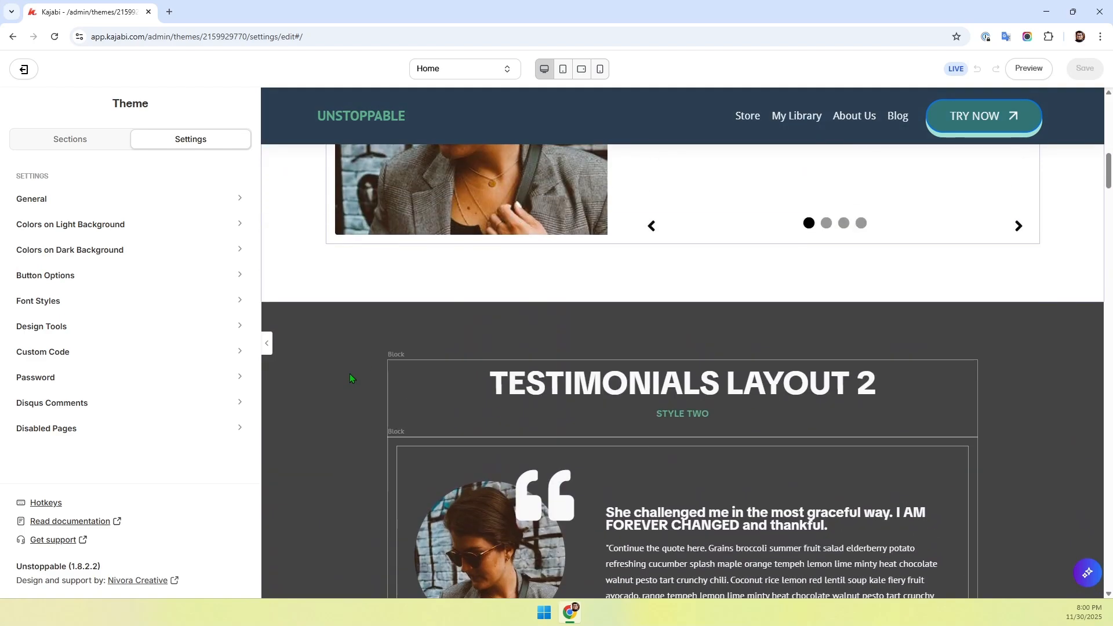
pyautogui.scroll(1, 349, 375)
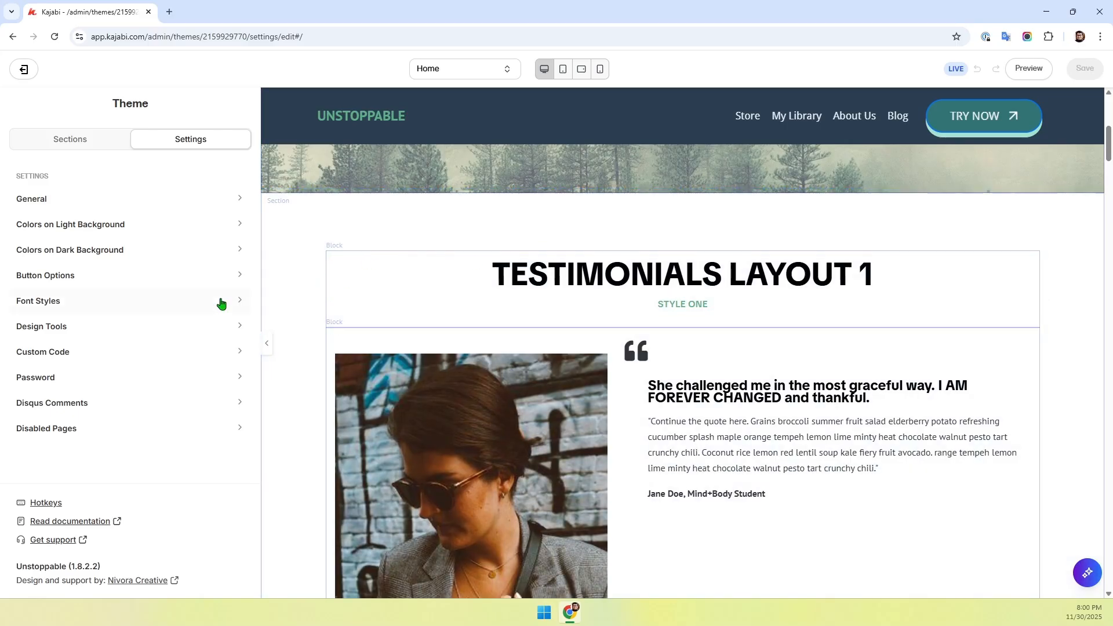
pyautogui.scroll(-10, 291, 352)
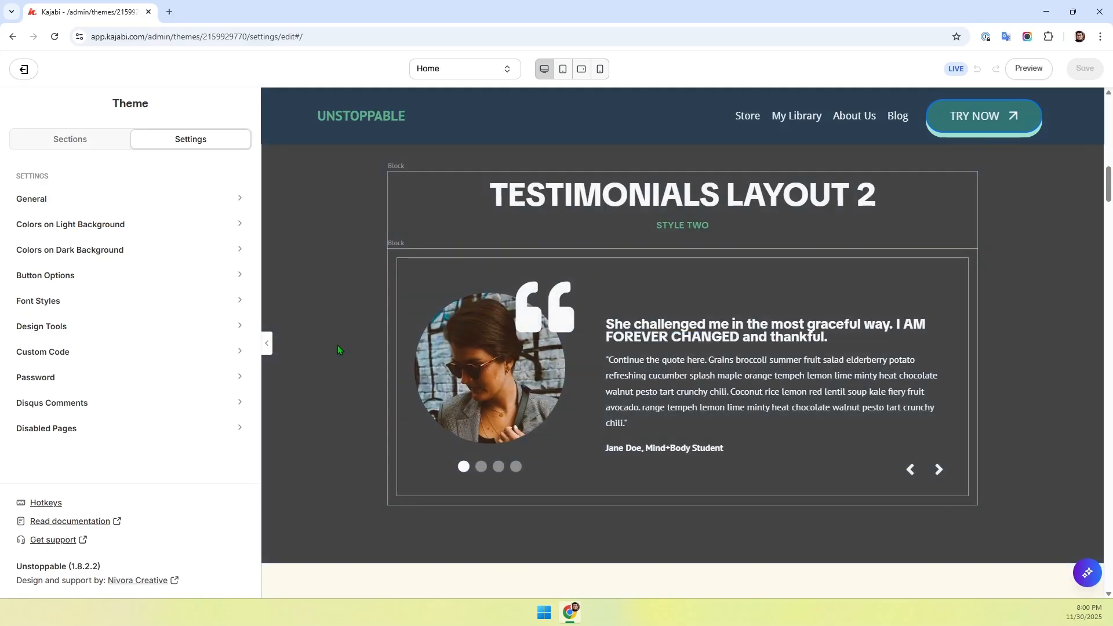
pyautogui.scroll(4, 337, 345)
# Review the Colors on Light Background settings, from the primary colors through the button icons, normal and hover button colors, and extra backgrounds.
pyautogui.click(68, 230)
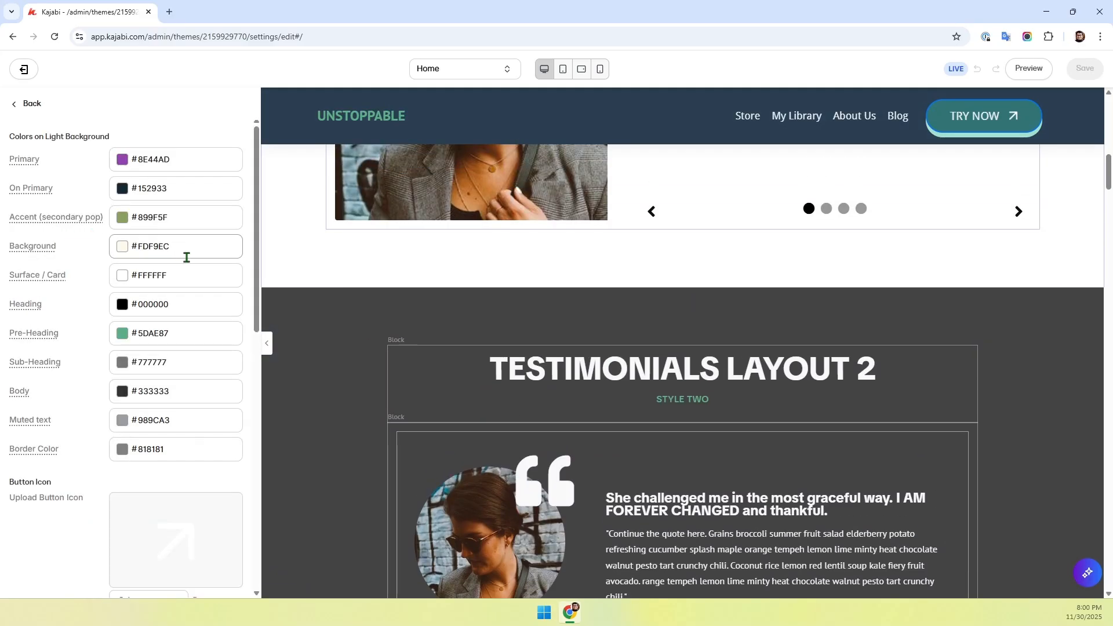
pyautogui.scroll(4, 421, 341)
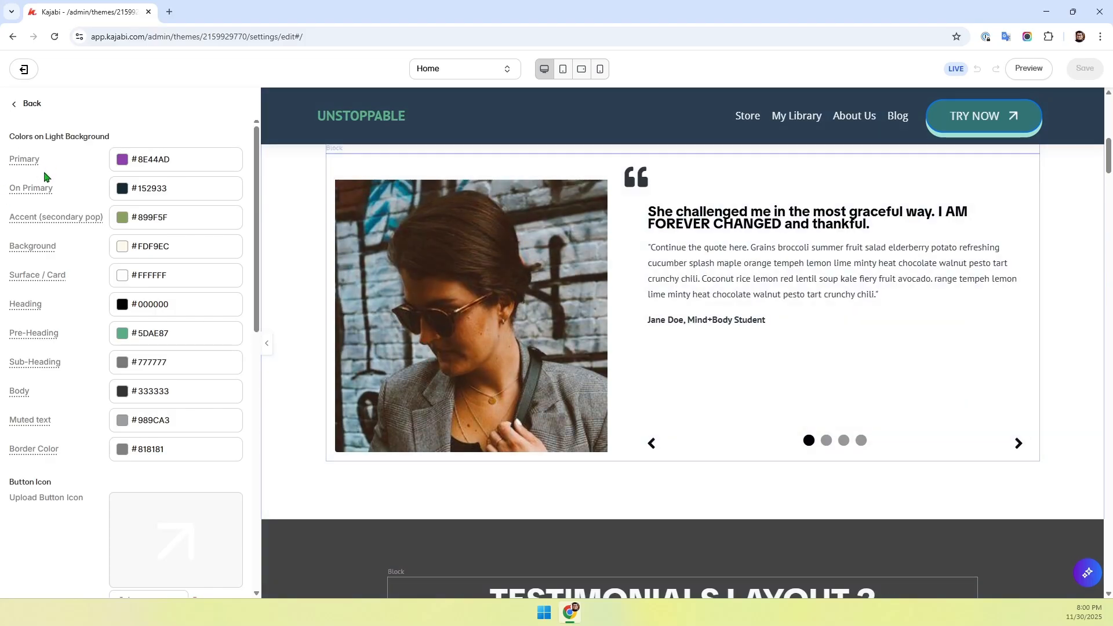
pyautogui.scroll(-5, 113, 374)
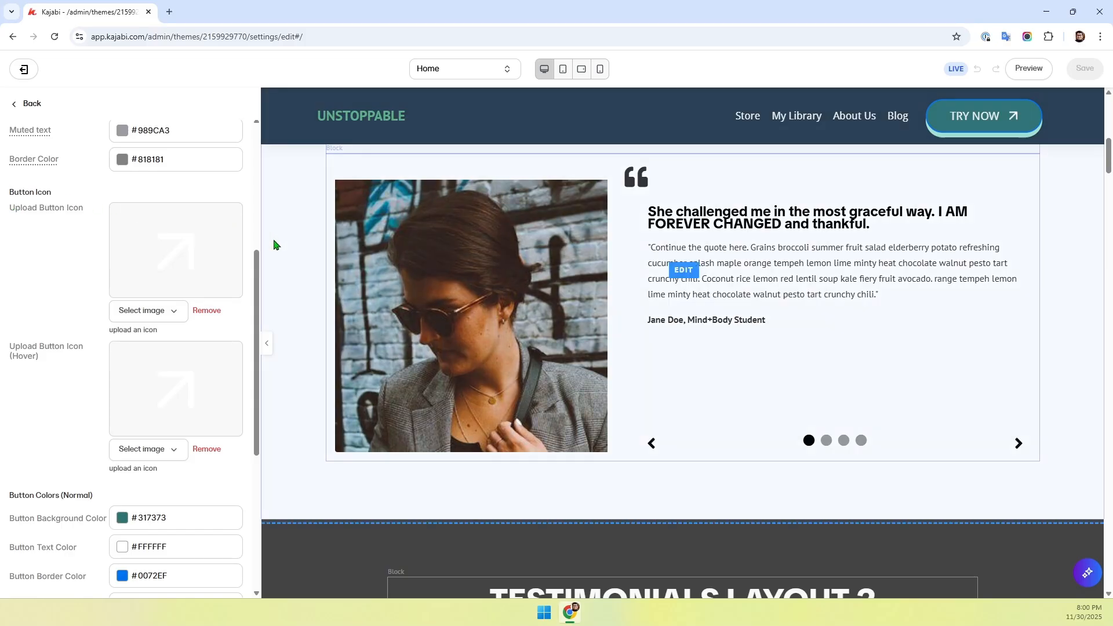
pyautogui.scroll(-6, 507, 400)
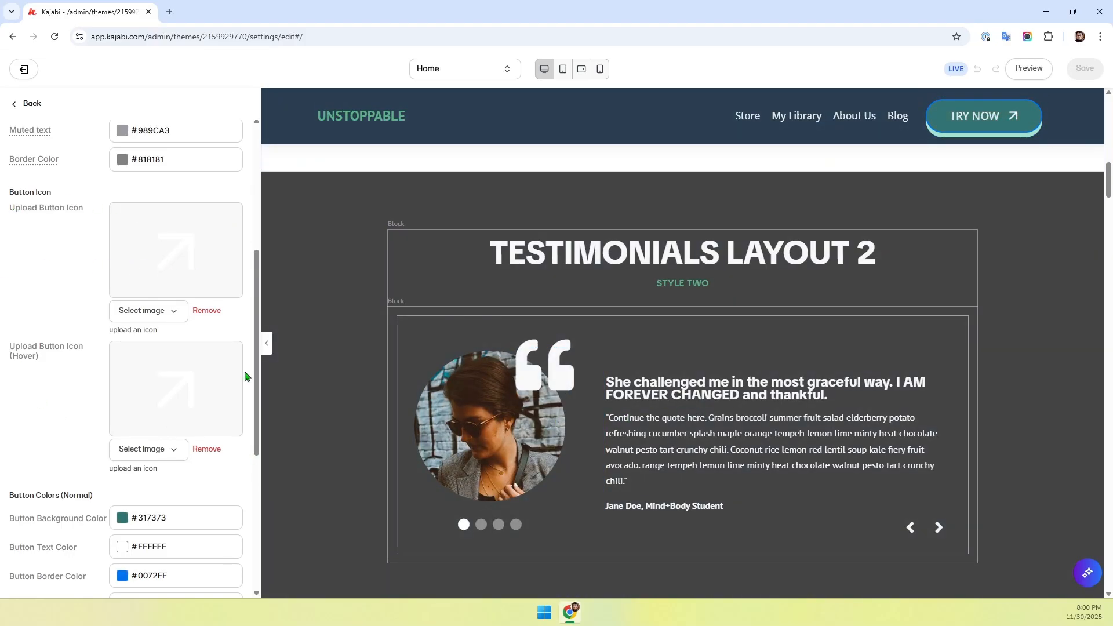
pyautogui.scroll(-4, 21, 453)
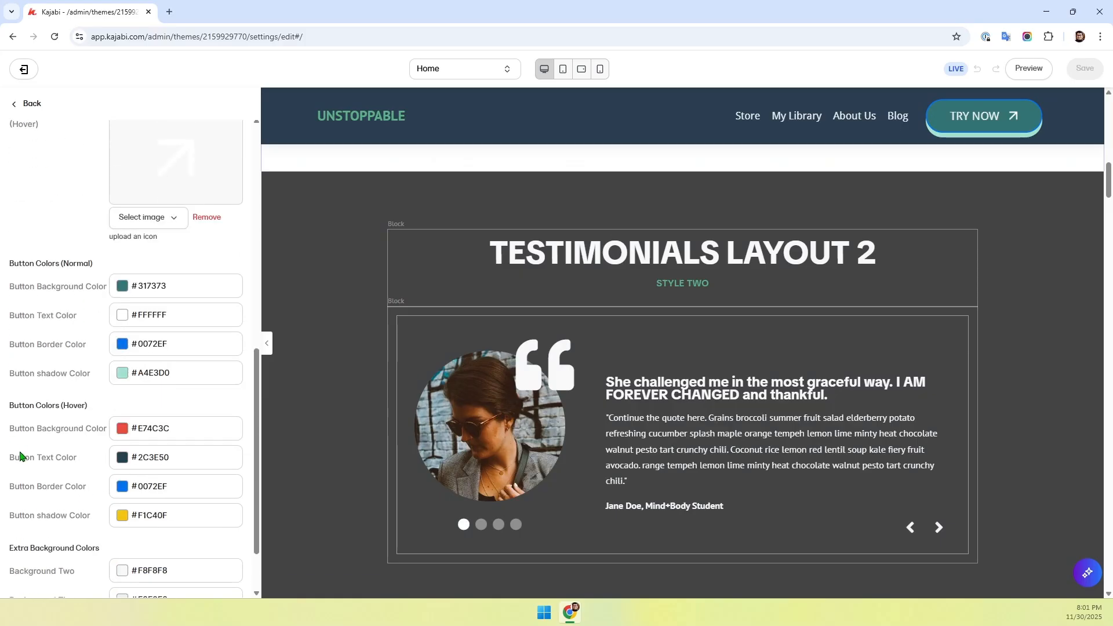
pyautogui.moveTo(11, 286); pyautogui.dragTo(74, 374)
pyautogui.scroll(-1, 16, 408)
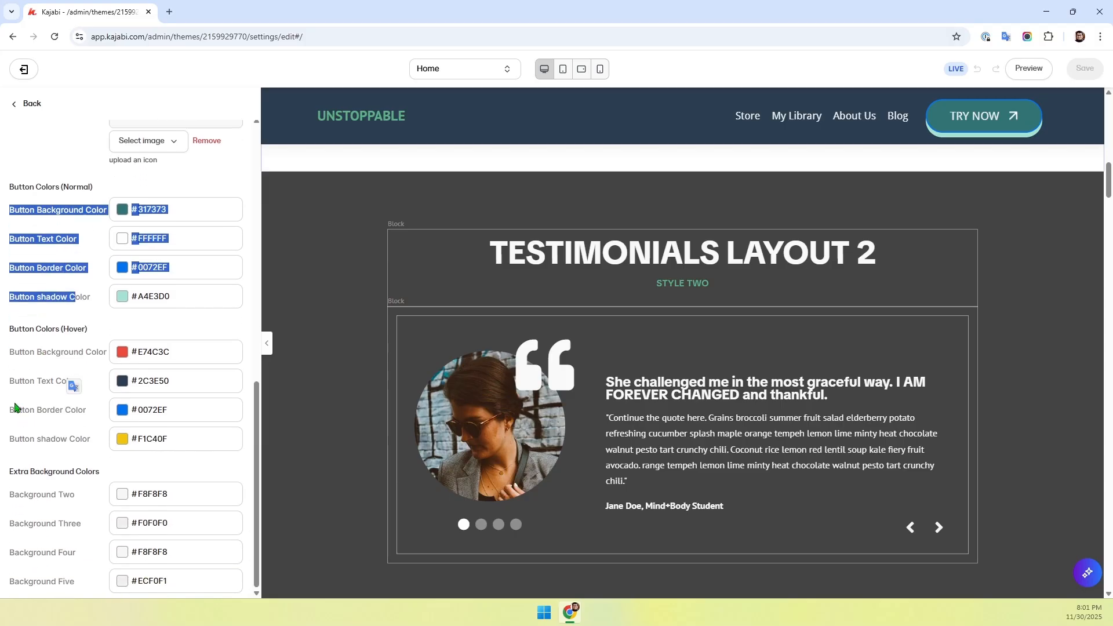
pyautogui.click(1, 353)
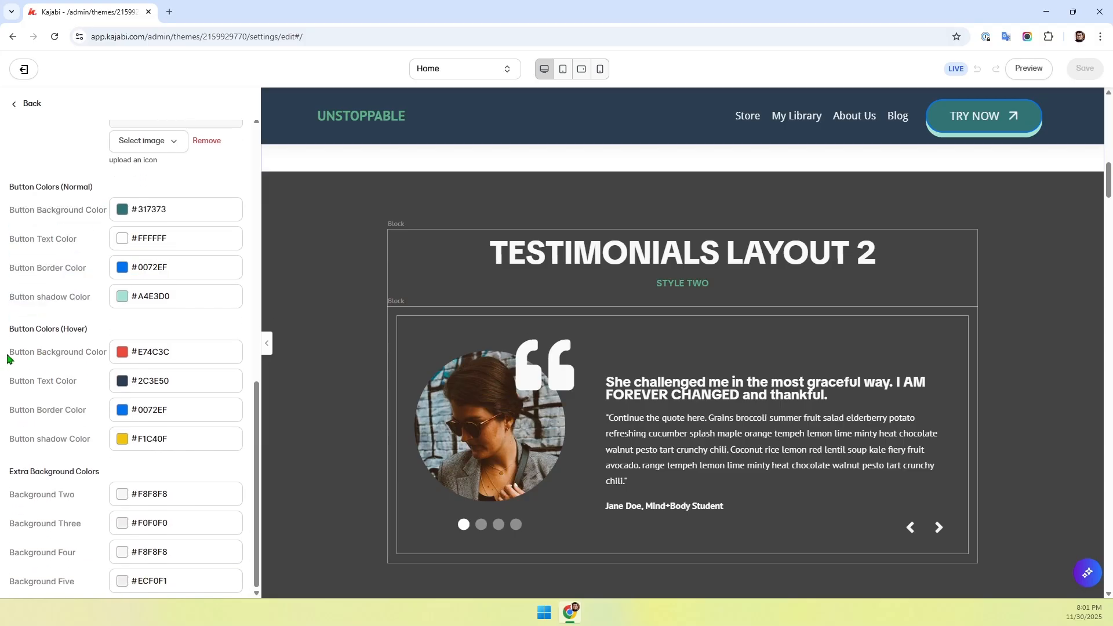
pyautogui.scroll(5, 42, 294)
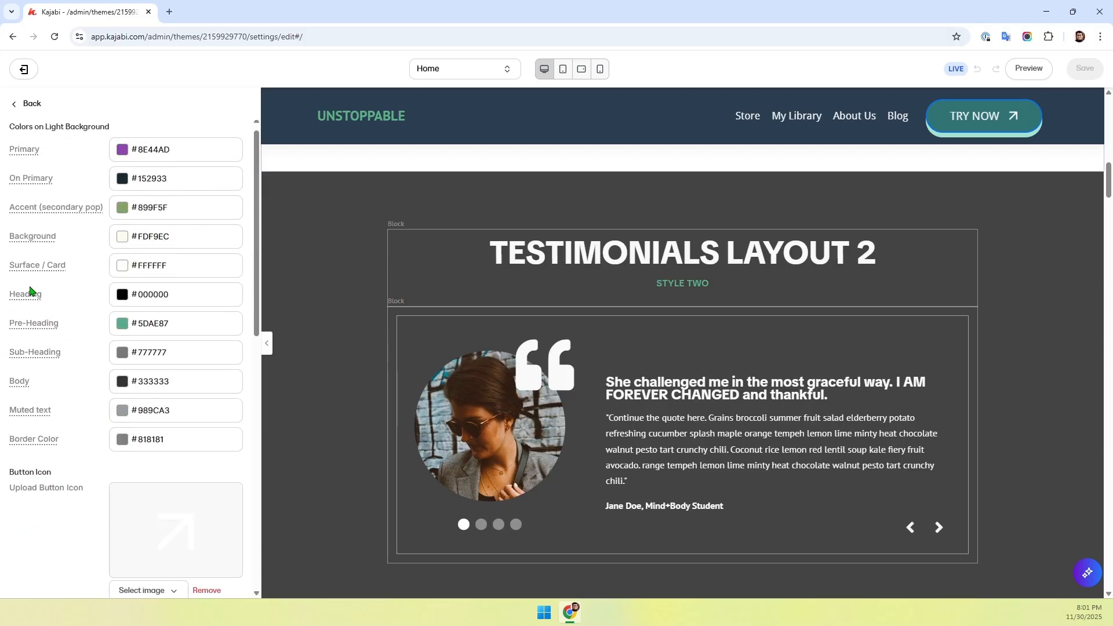
# Review the theme's Button Options, including width, size, border radius, shadow and icon spacing.
pyautogui.click(30, 103)
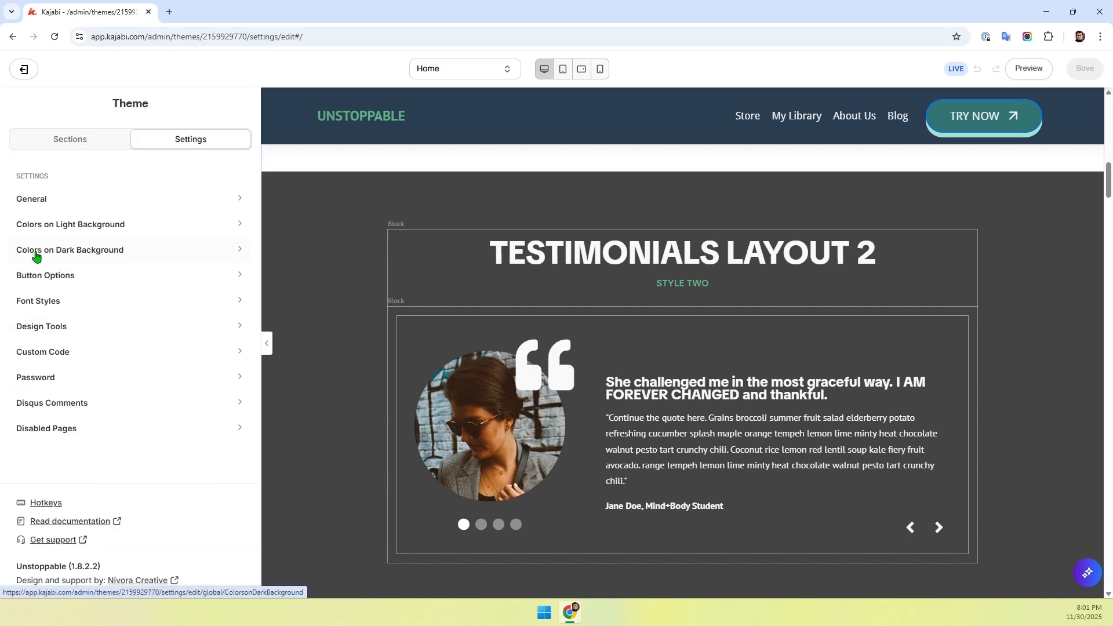
pyautogui.click(21, 280)
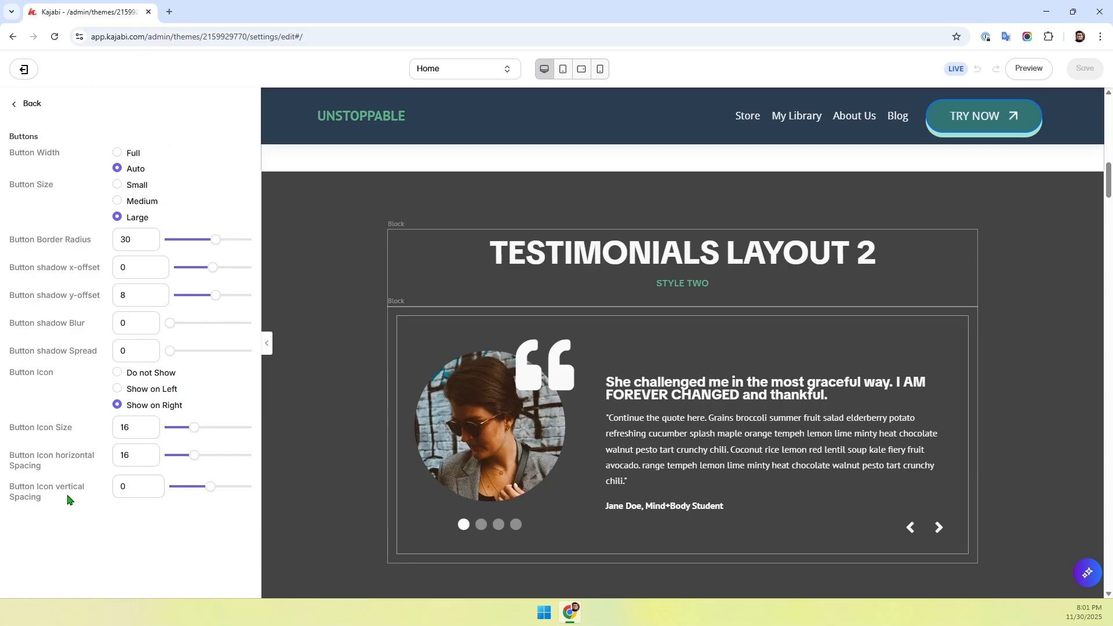
pyautogui.click(27, 105)
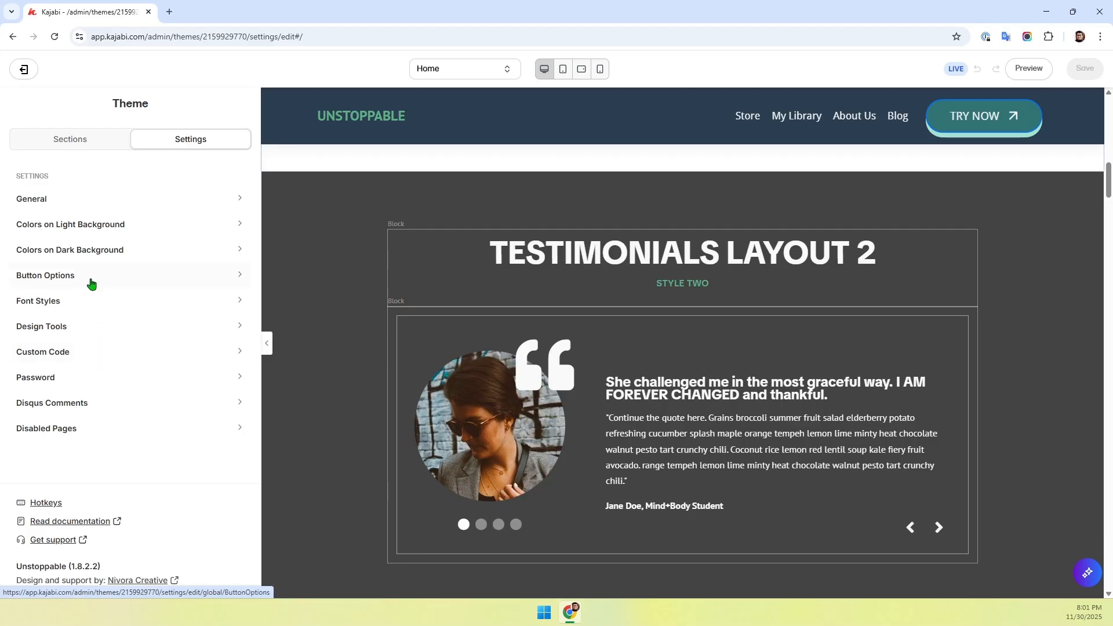
# Look through the fonts available for the Pre-Heading Font in the theme's Font Styles, keeping the current selection.
pyautogui.click(91, 306)
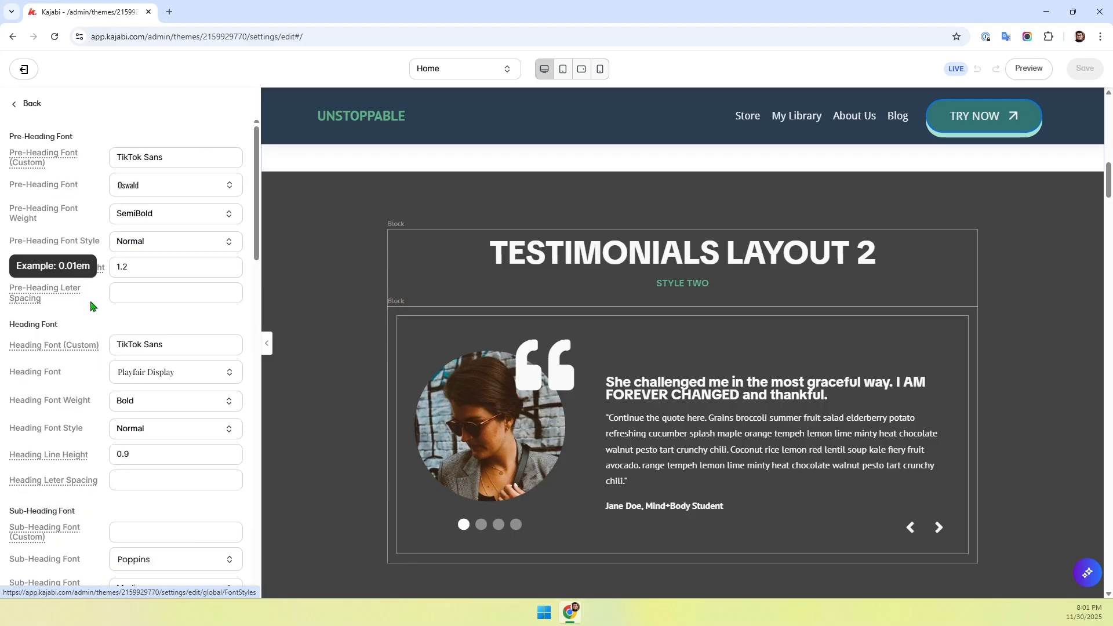
pyautogui.click(160, 185)
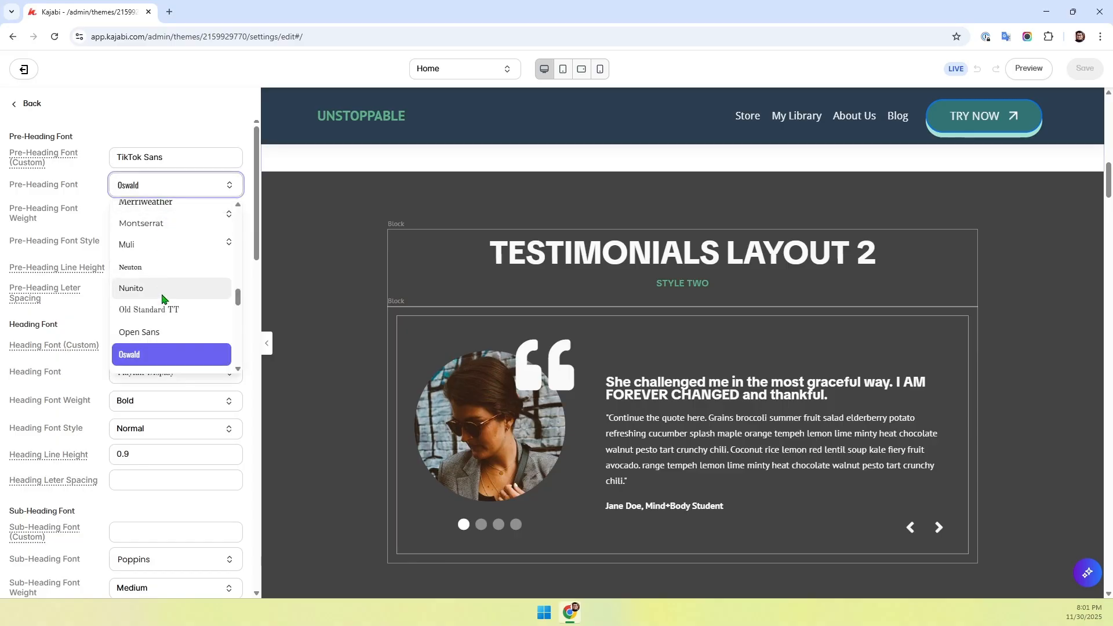
pyautogui.scroll(15, 162, 299)
pyautogui.scroll(-20, 165, 307)
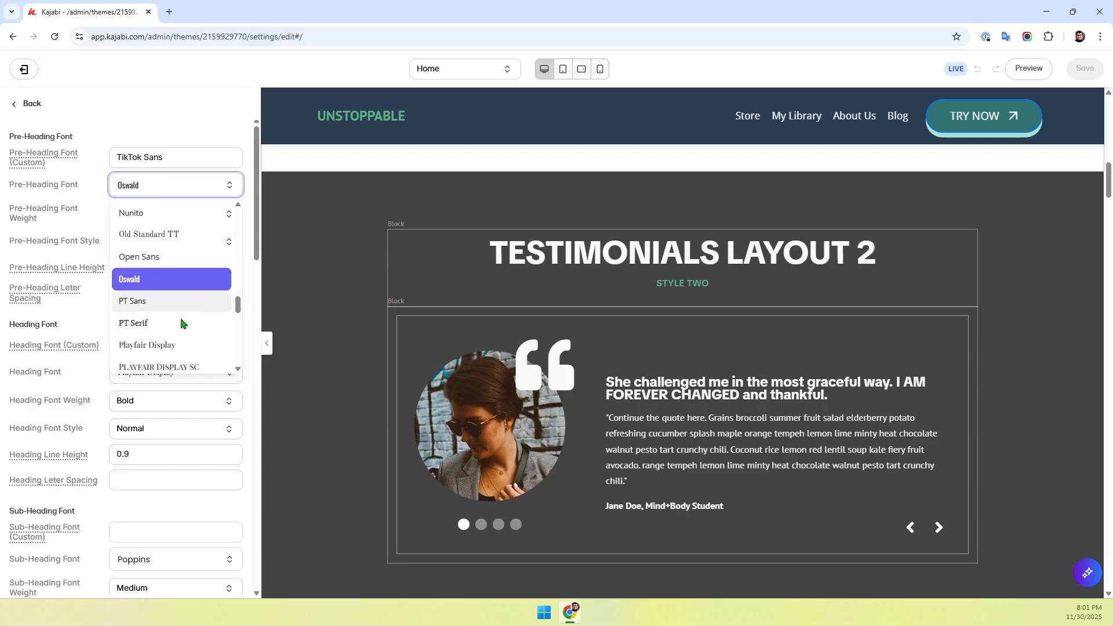
pyautogui.scroll(20, 174, 324)
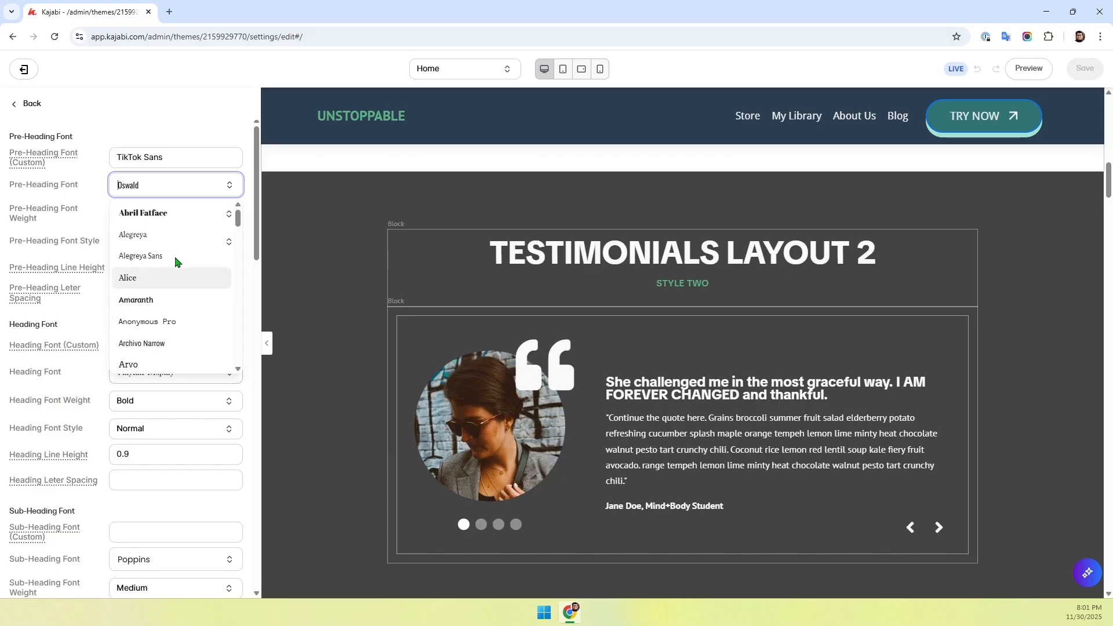
pyautogui.click(80, 216)
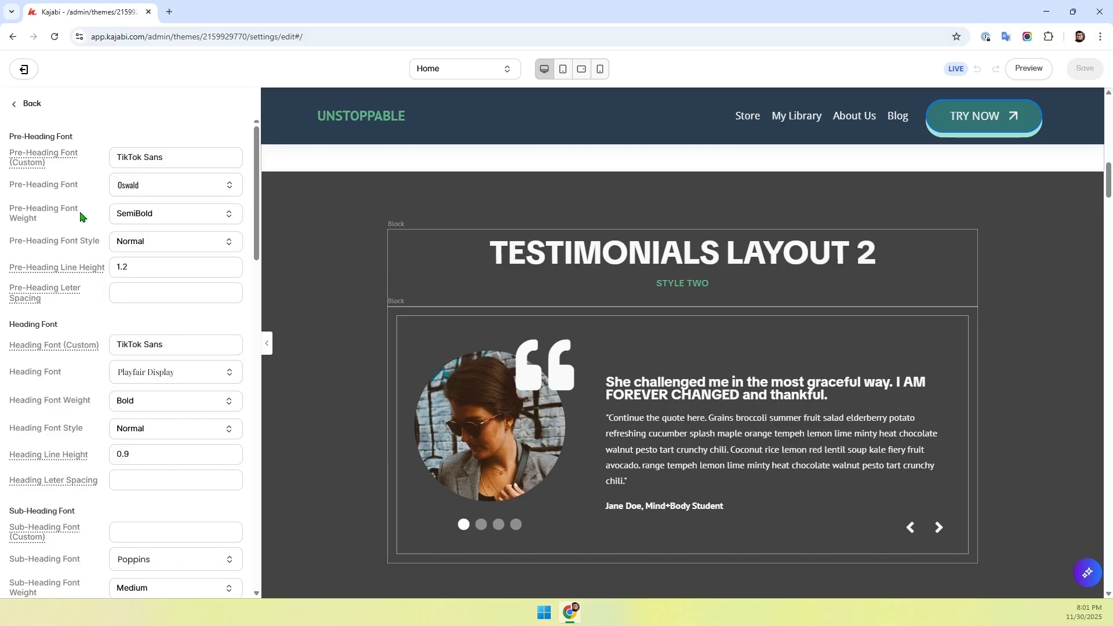
# Inspect the custom font name entered for the Pre-Heading Font.
pyautogui.click(167, 155)
pyautogui.moveTo(166, 155); pyautogui.dragTo(118, 153)
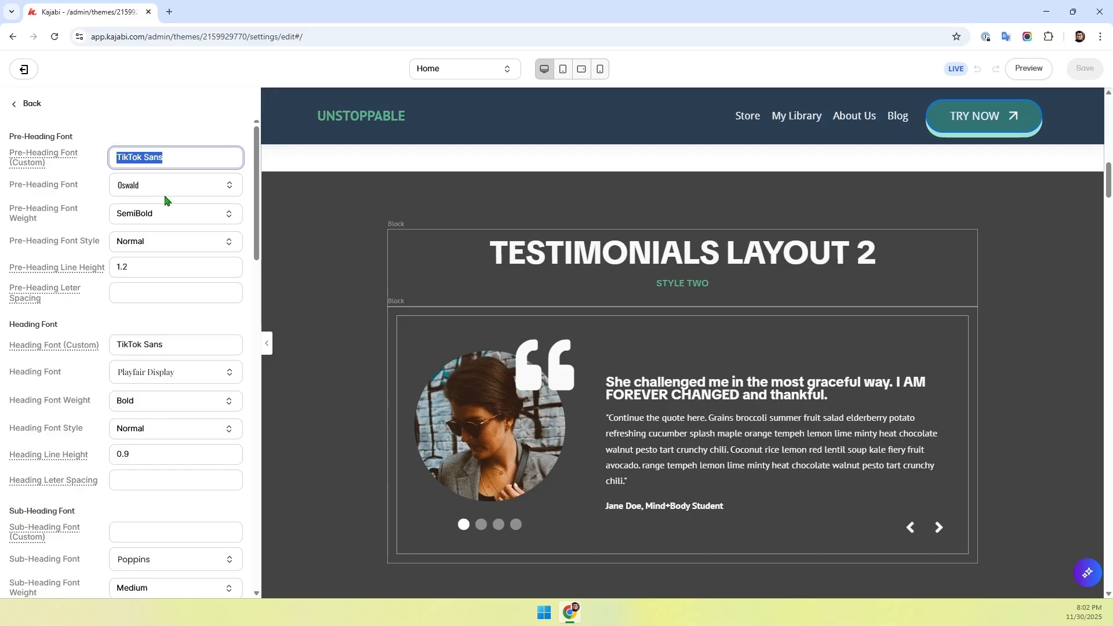
pyautogui.scroll(-1, 145, 232)
pyautogui.scroll(1, 54, 324)
# Review the Pre-Heading, Heading, Sub-Heading and Body font groups in Font Styles.
pyautogui.moveTo(75, 138); pyautogui.dragTo(11, 136)
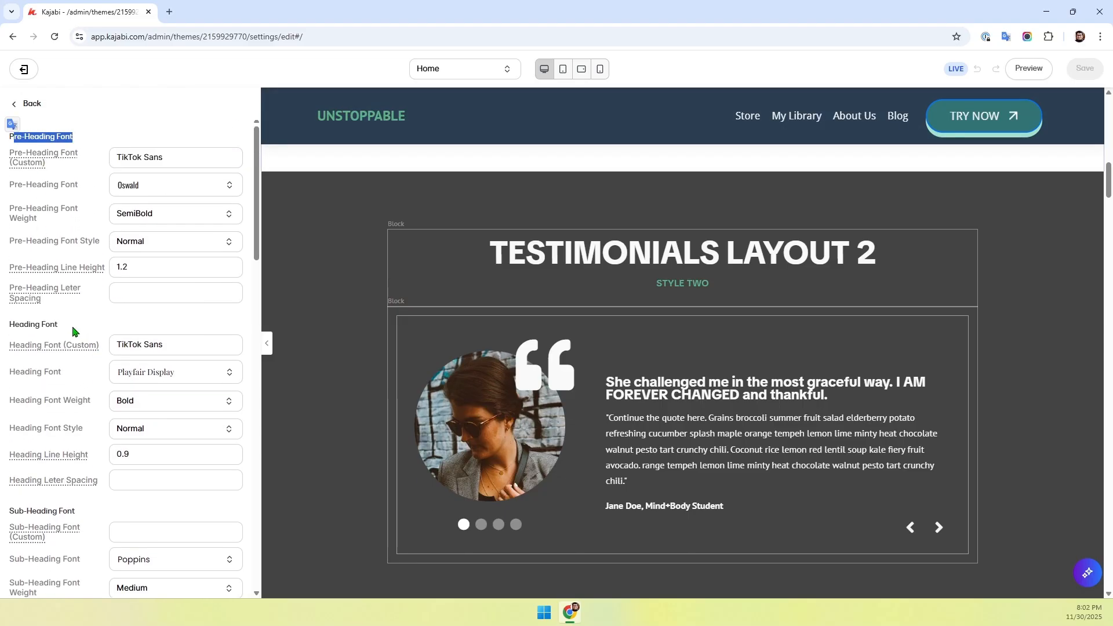
pyautogui.moveTo(59, 325); pyautogui.dragTo(10, 326)
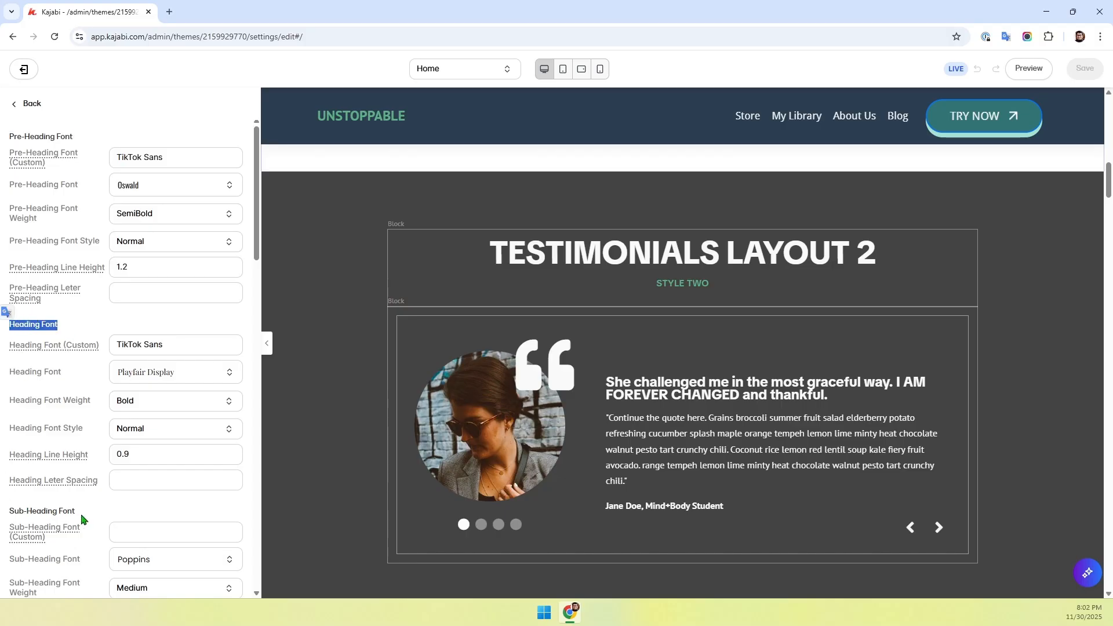
pyautogui.moveTo(82, 516); pyautogui.dragTo(10, 513)
pyautogui.scroll(-5, 9, 504)
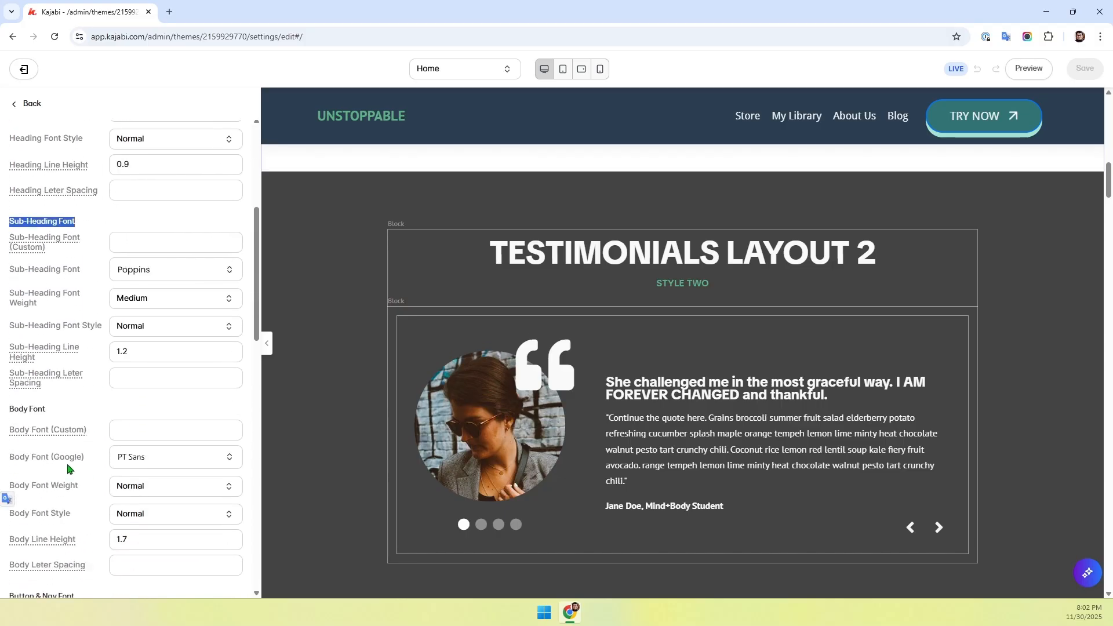
pyautogui.moveTo(47, 409); pyautogui.dragTo(17, 408)
# Review the Button & Nav and Accent font groups and the desktop and mobile font sizes.
pyautogui.scroll(-4, 89, 504)
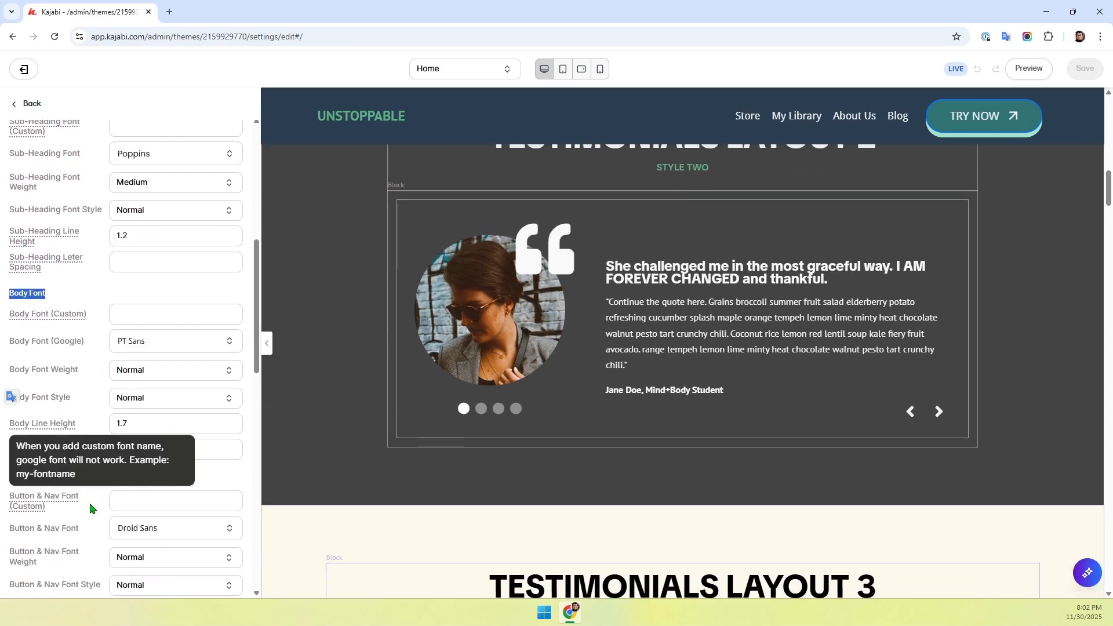
pyautogui.click(84, 365)
pyautogui.moveTo(84, 365); pyautogui.dragTo(14, 364)
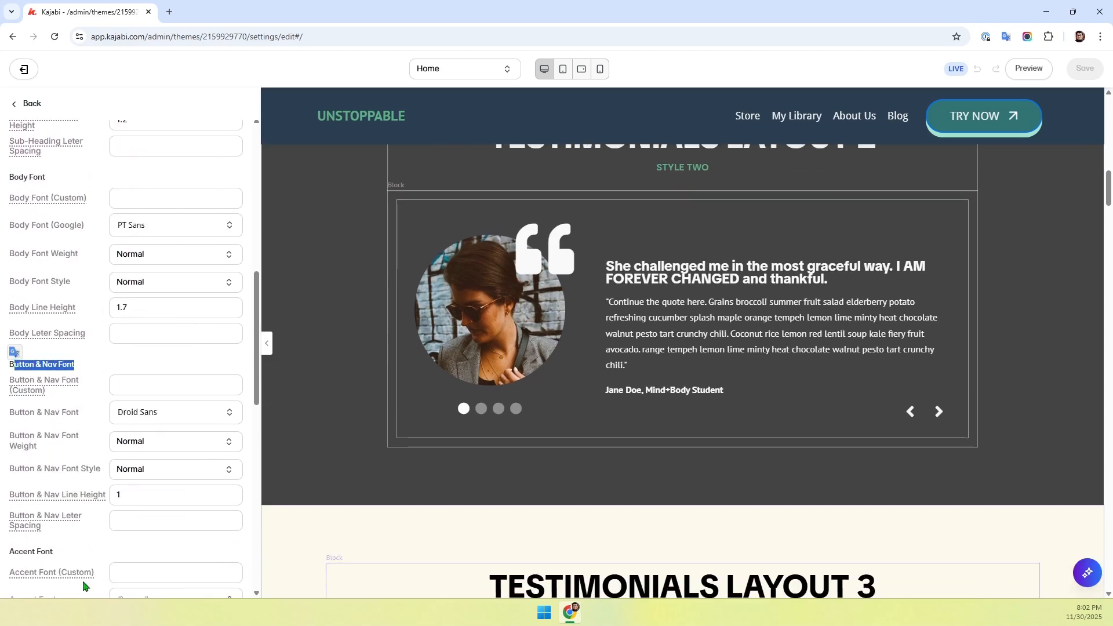
pyautogui.scroll(-3, 88, 527)
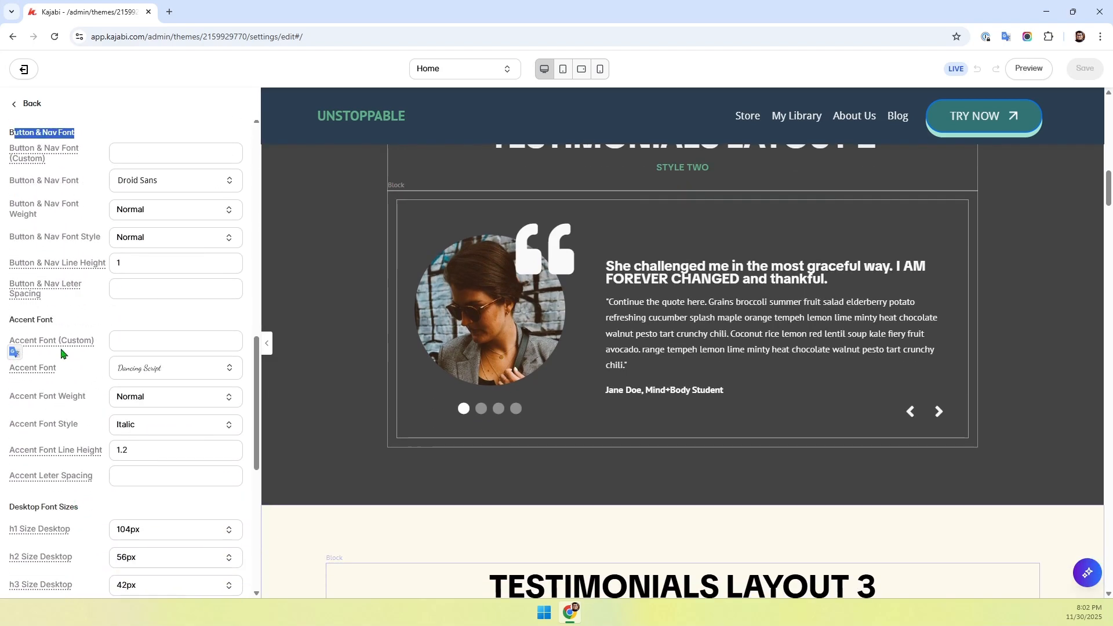
pyautogui.moveTo(65, 319); pyautogui.dragTo(8, 320)
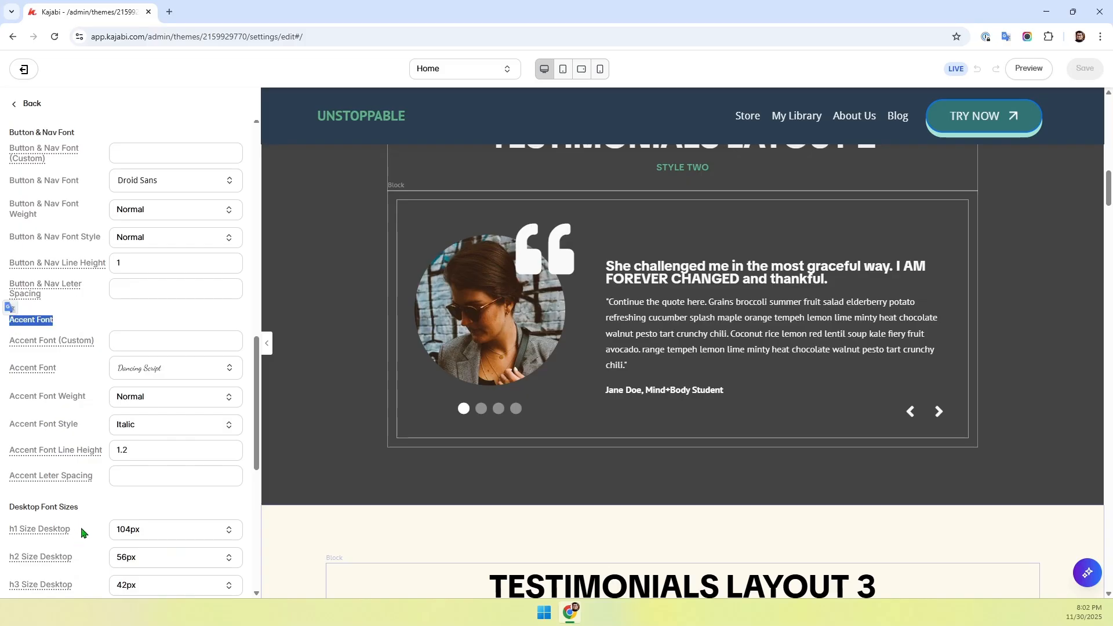
pyautogui.moveTo(80, 507); pyautogui.dragTo(23, 508)
pyautogui.scroll(-4, 41, 509)
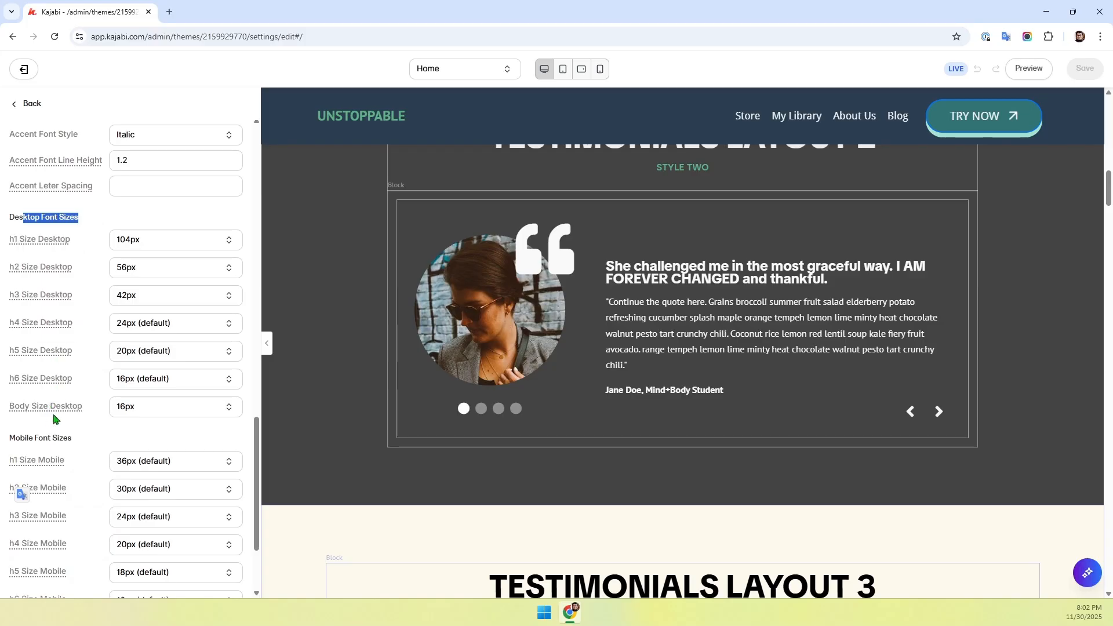
# Review the Mobile Font Sizes and the Error Messages colors at the end of Font Styles.
pyautogui.scroll(-2, 93, 458)
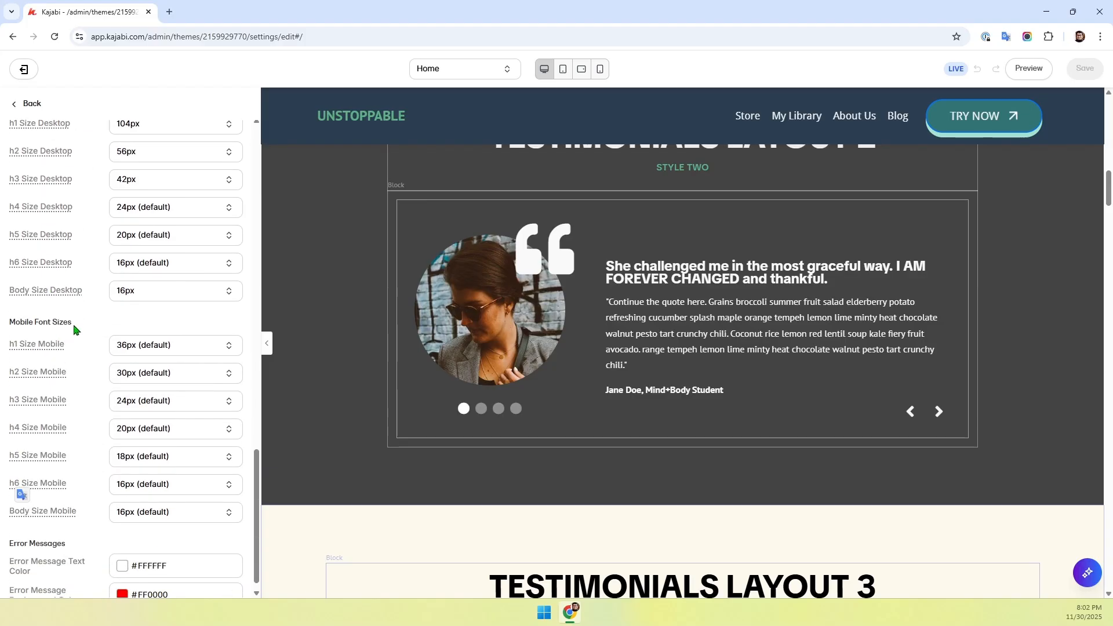
pyautogui.moveTo(73, 328); pyautogui.dragTo(10, 324)
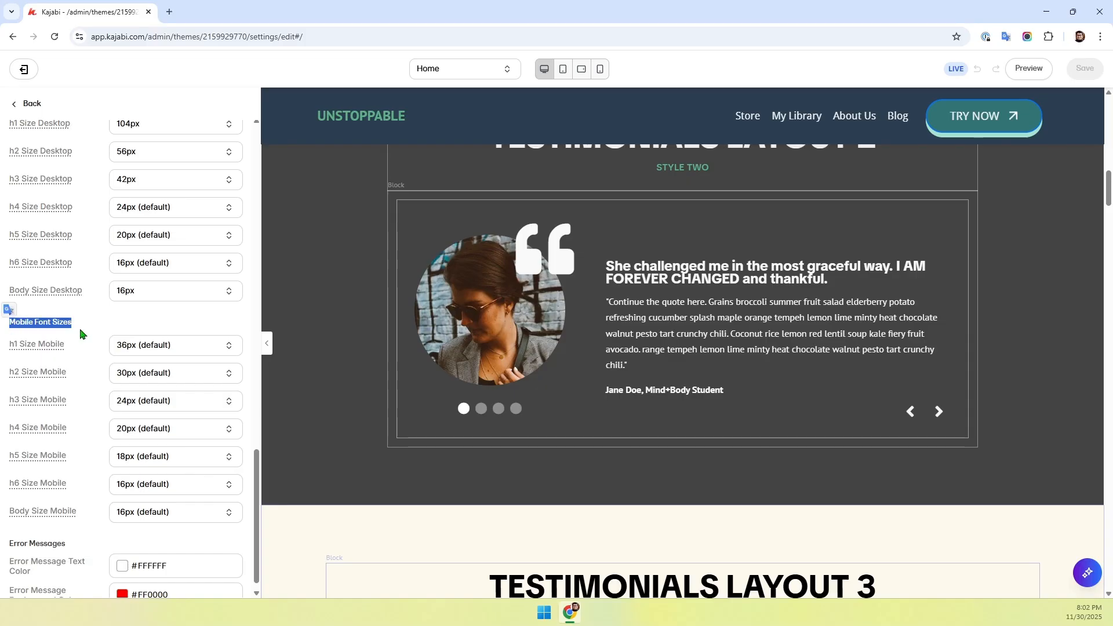
pyautogui.scroll(-1, 85, 355)
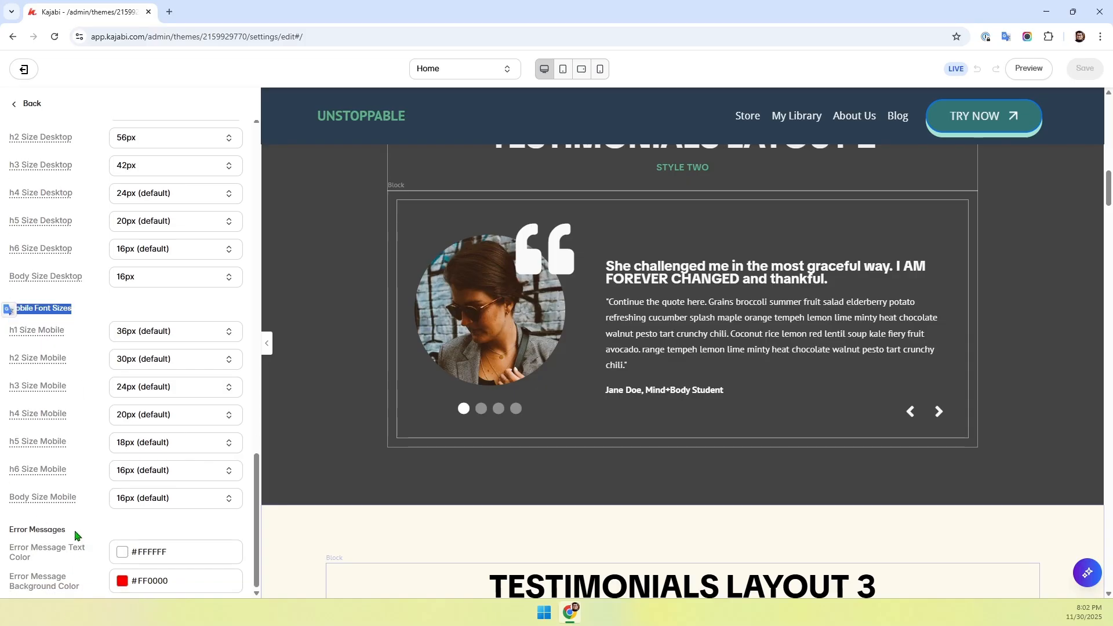
pyautogui.moveTo(75, 533); pyautogui.dragTo(9, 532)
pyautogui.scroll(3, 80, 440)
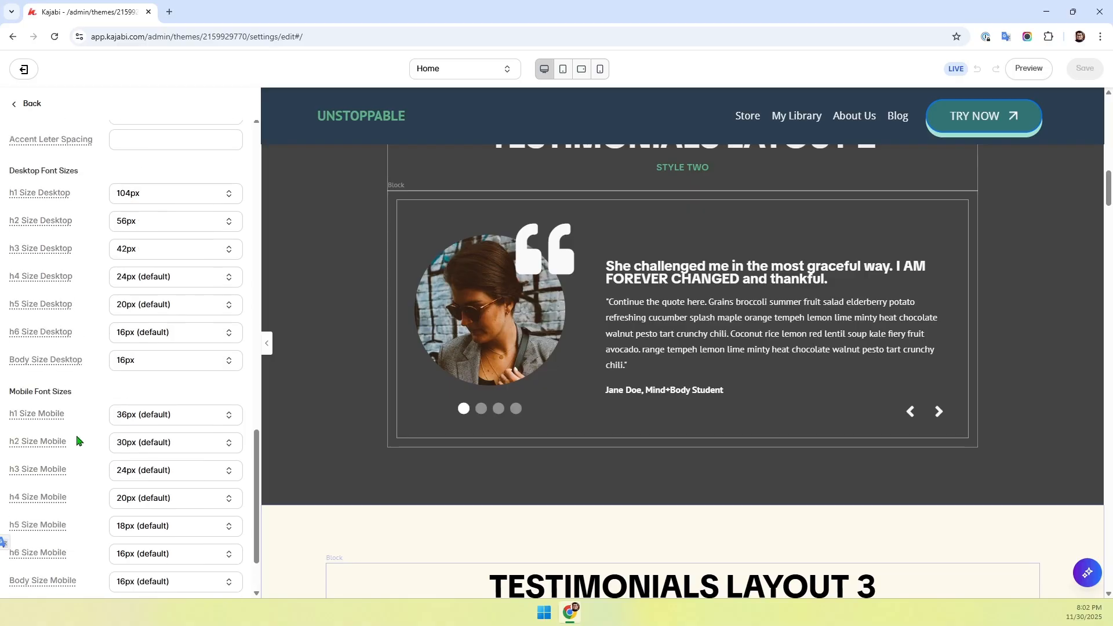
# Compare the Pre-Heading Font and Heading Font settings with the hero and Testimonials Layout 1 text in the page preview.
pyautogui.scroll(20, 79, 440)
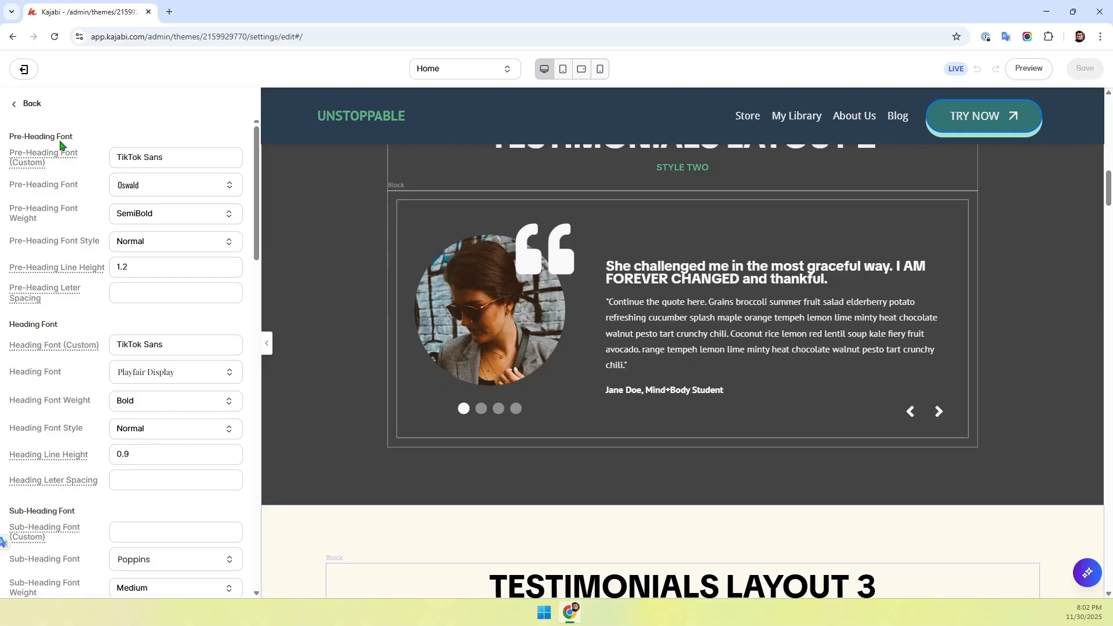
pyautogui.moveTo(48, 153)
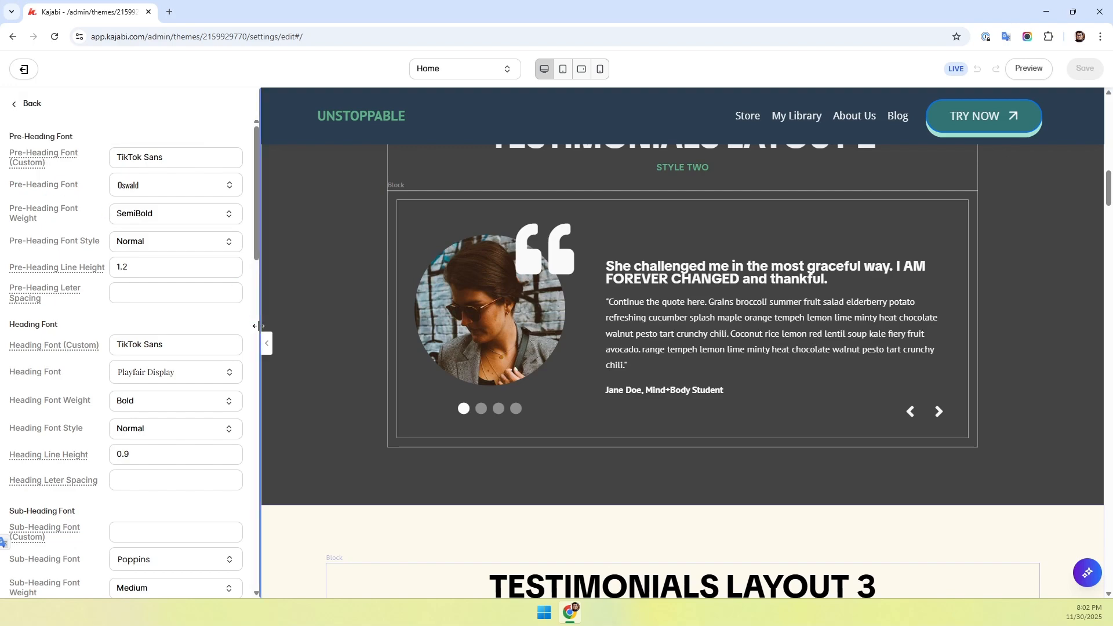
pyautogui.scroll(10, 547, 343)
pyautogui.scroll(5, 558, 354)
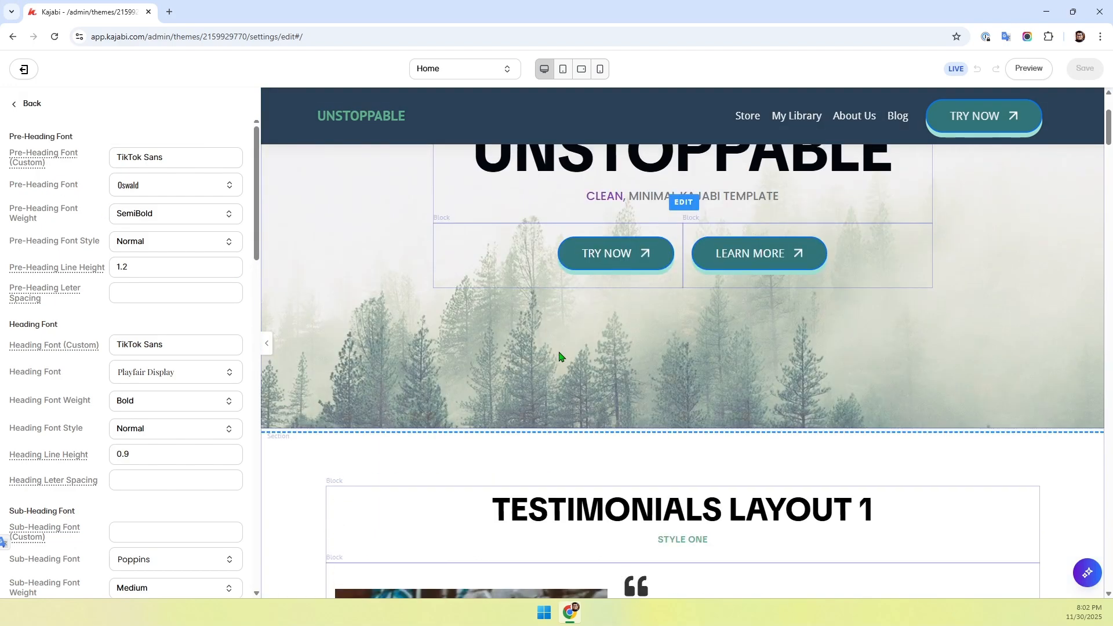
pyautogui.scroll(-5, 591, 345)
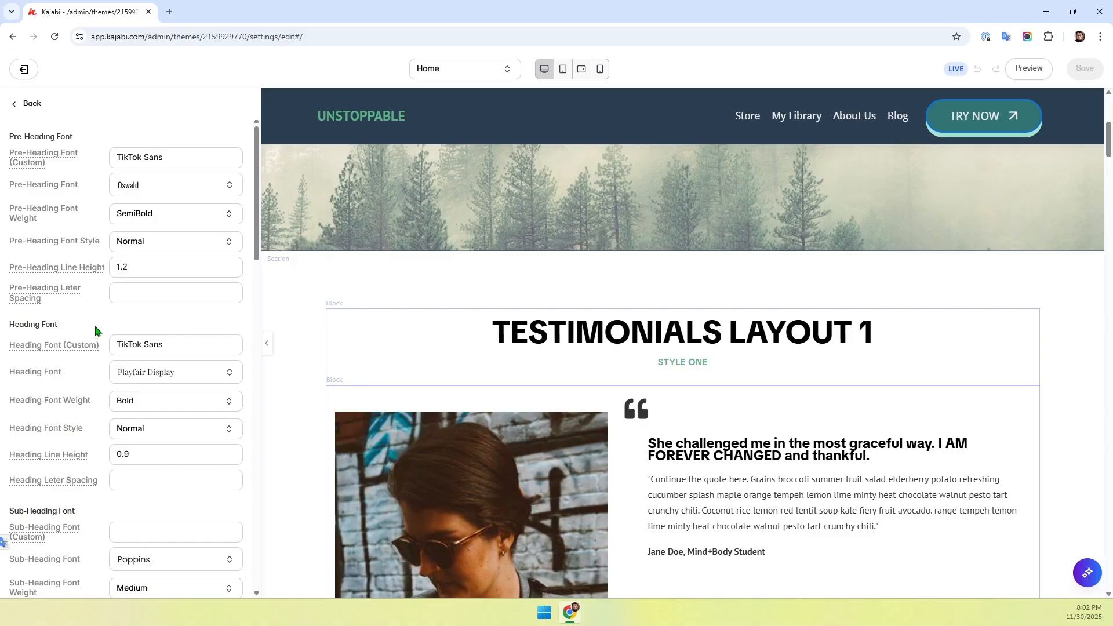
# Check the default value of the h6 Size Desktop setting in Desktop Font Sizes.
pyautogui.scroll(-14, 96, 335)
pyautogui.scroll(-4, 97, 335)
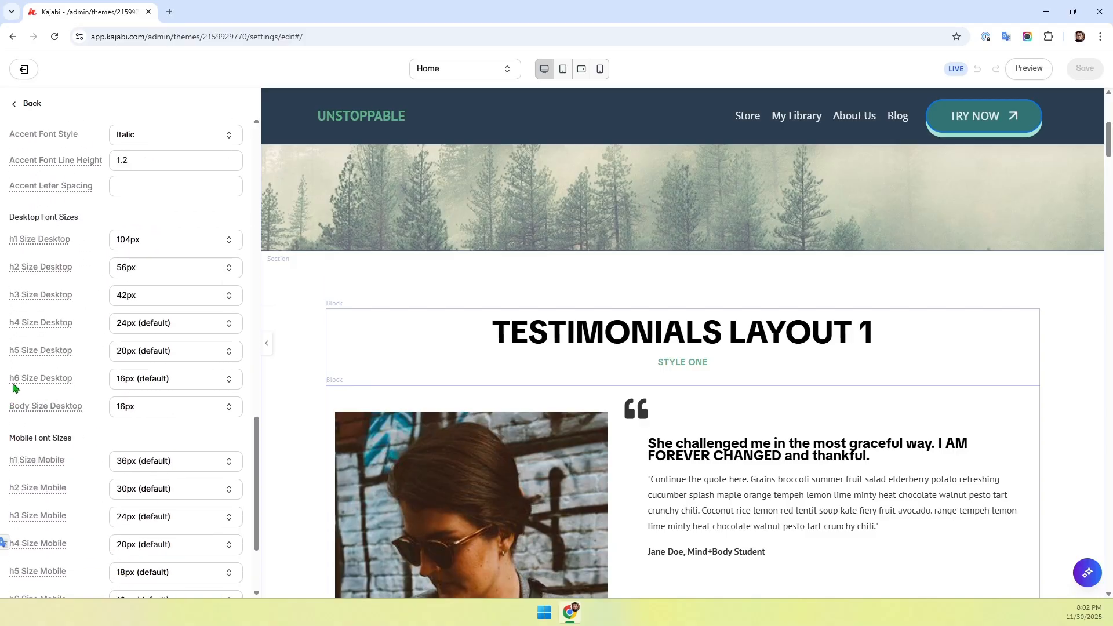
pyautogui.moveTo(23, 384)
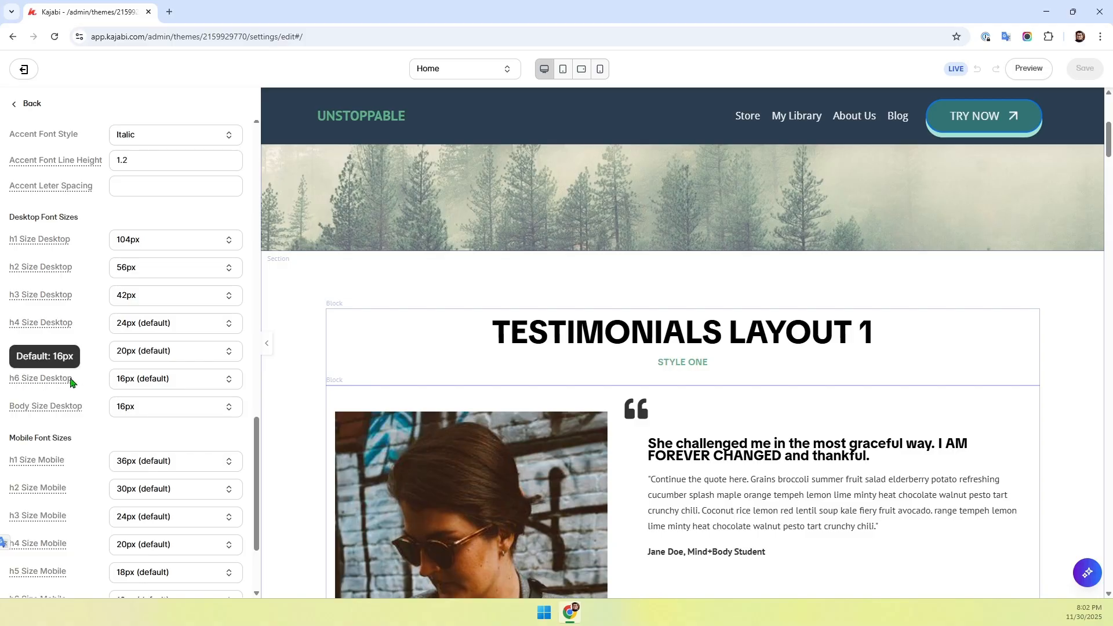
# Format the STYLE ONE line below the TESTIMONIALS LAYOUT 1 title as Heading 5 and show the available heading levels again.
pyautogui.click(606, 339)
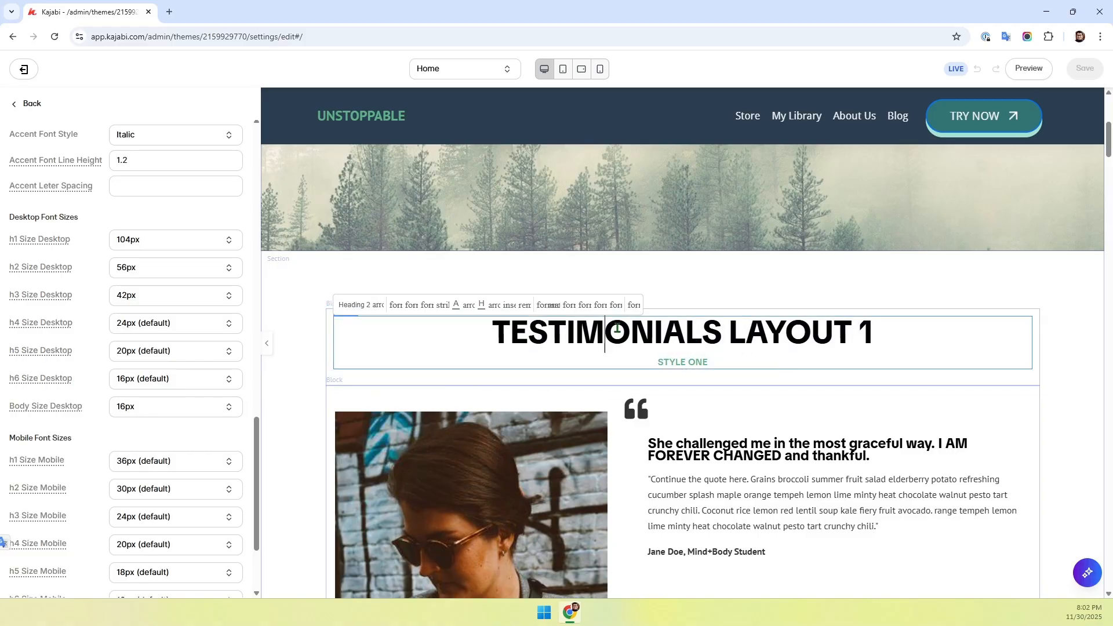
pyautogui.click(674, 360)
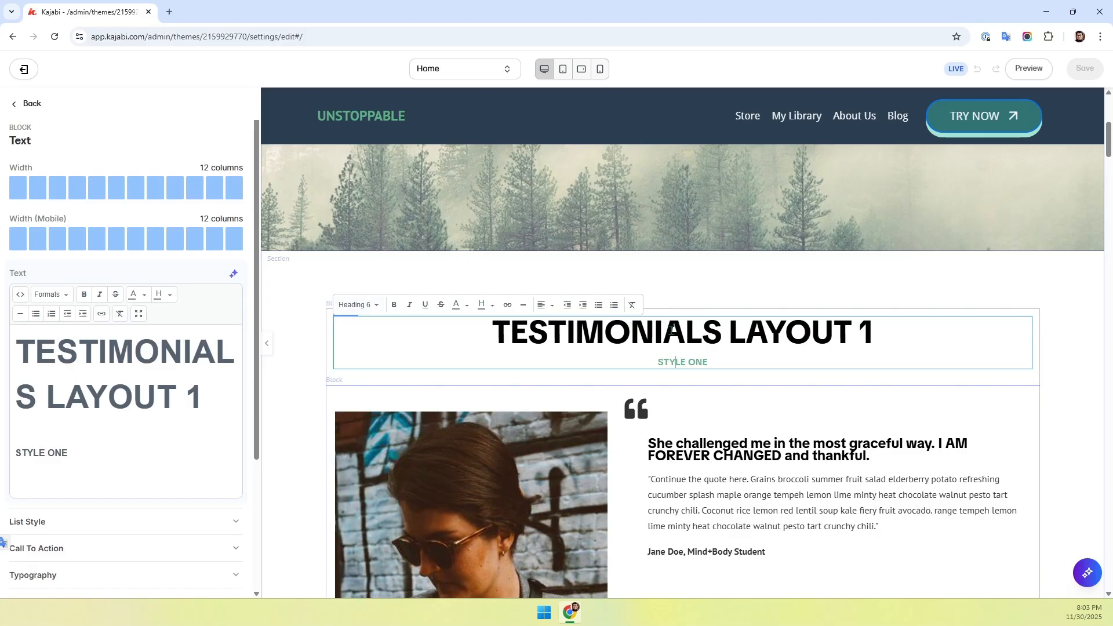
pyautogui.click(366, 304)
pyautogui.click(367, 443)
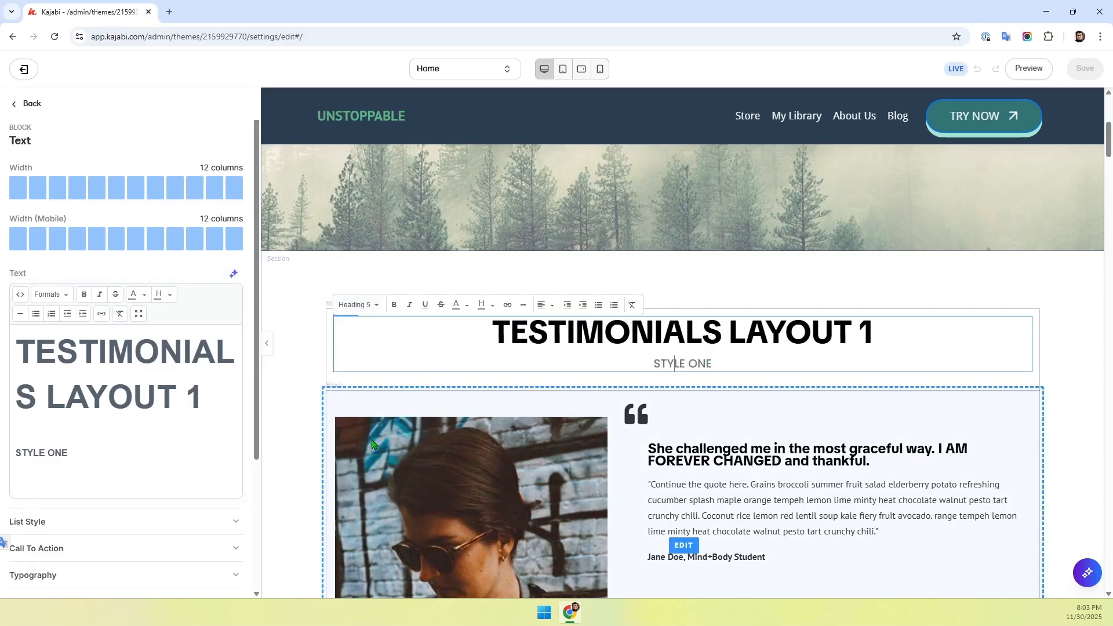
pyautogui.click(354, 305)
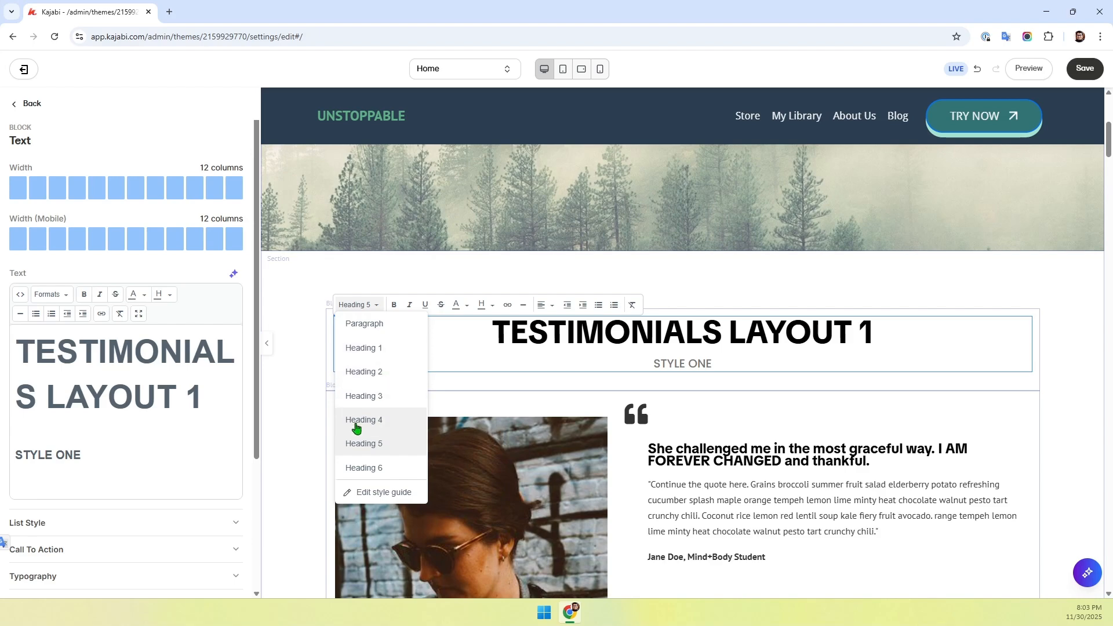
# Return to the theme's Font Styles settings and review the Pre-Heading, Heading and Sub-Heading font groups.
pyautogui.click(33, 108)
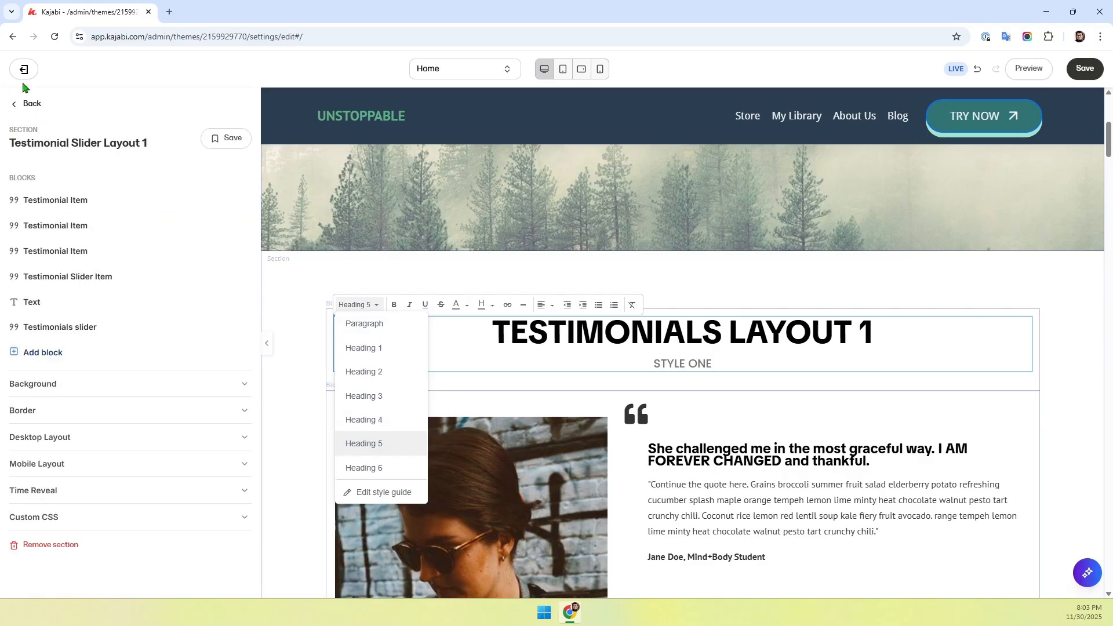
pyautogui.click(29, 104)
pyautogui.click(224, 142)
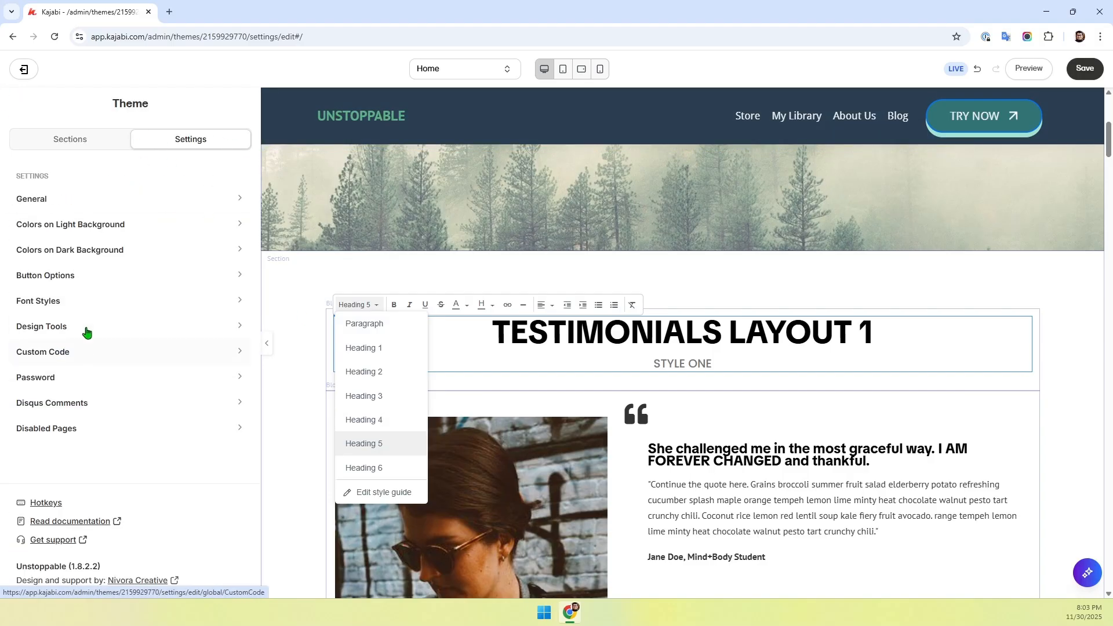
pyautogui.click(61, 296)
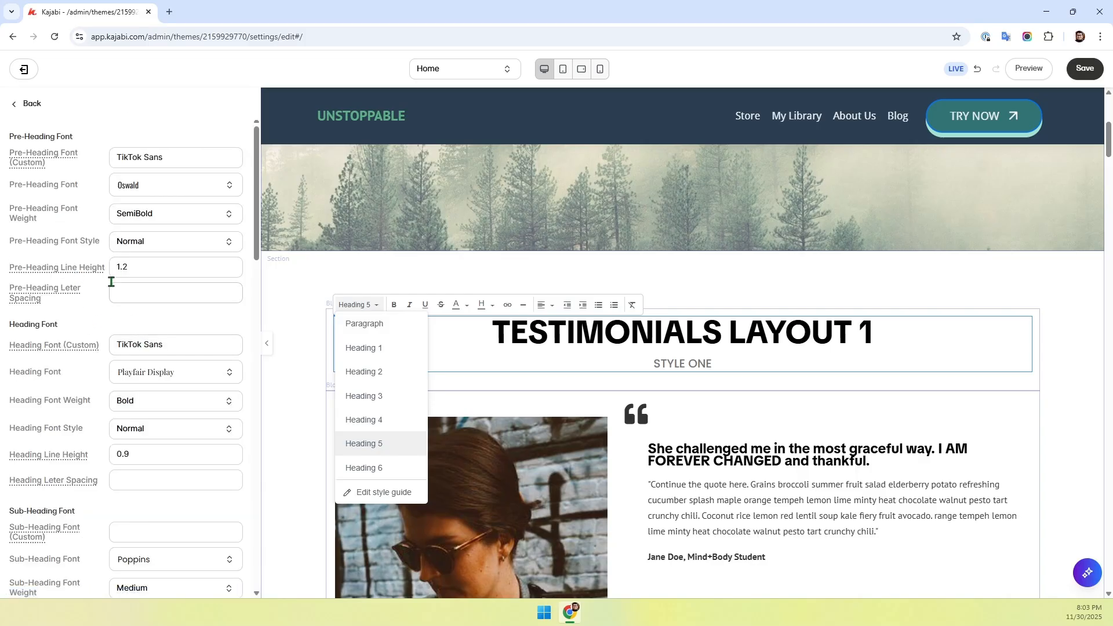
pyautogui.moveTo(82, 137); pyautogui.dragTo(14, 136)
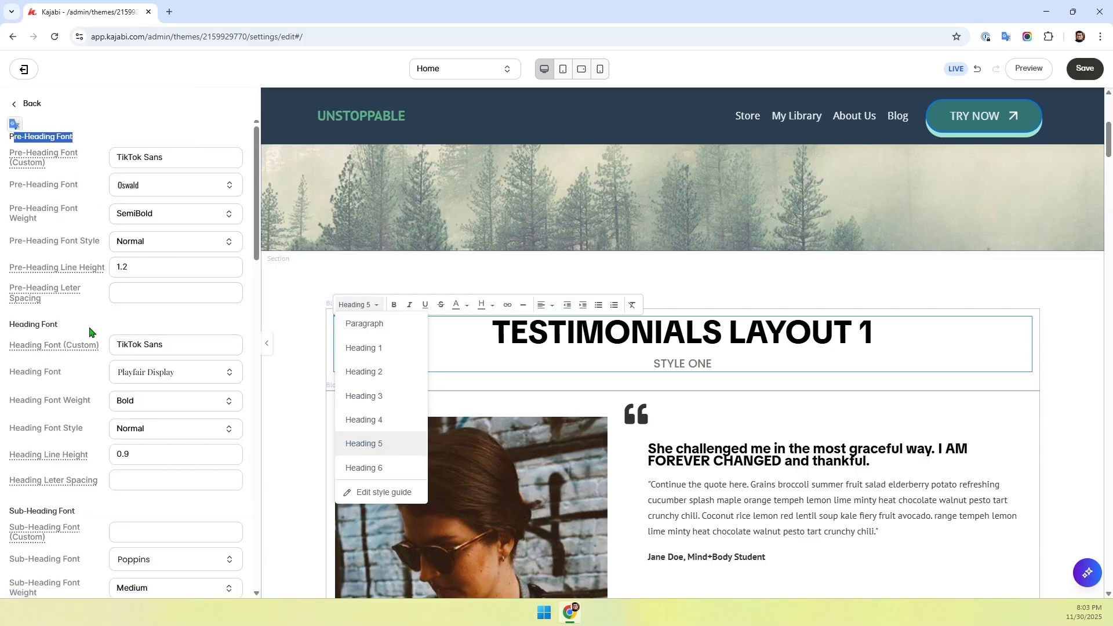
pyautogui.moveTo(90, 332); pyautogui.dragTo(8, 324)
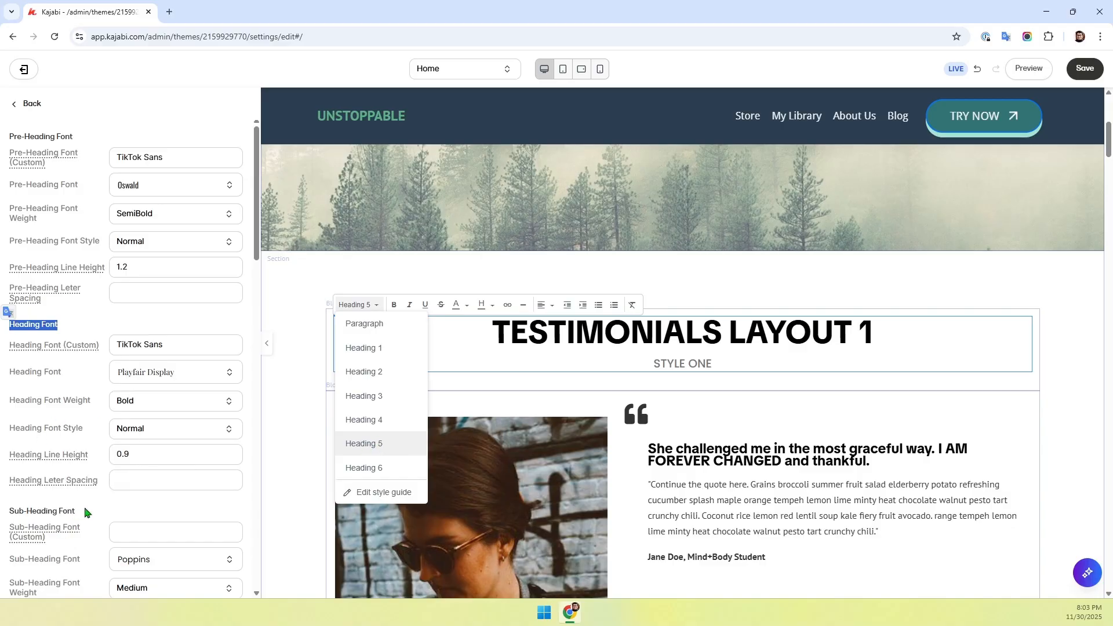
pyautogui.scroll(-3, 85, 511)
pyautogui.moveTo(85, 337); pyautogui.dragTo(5, 336)
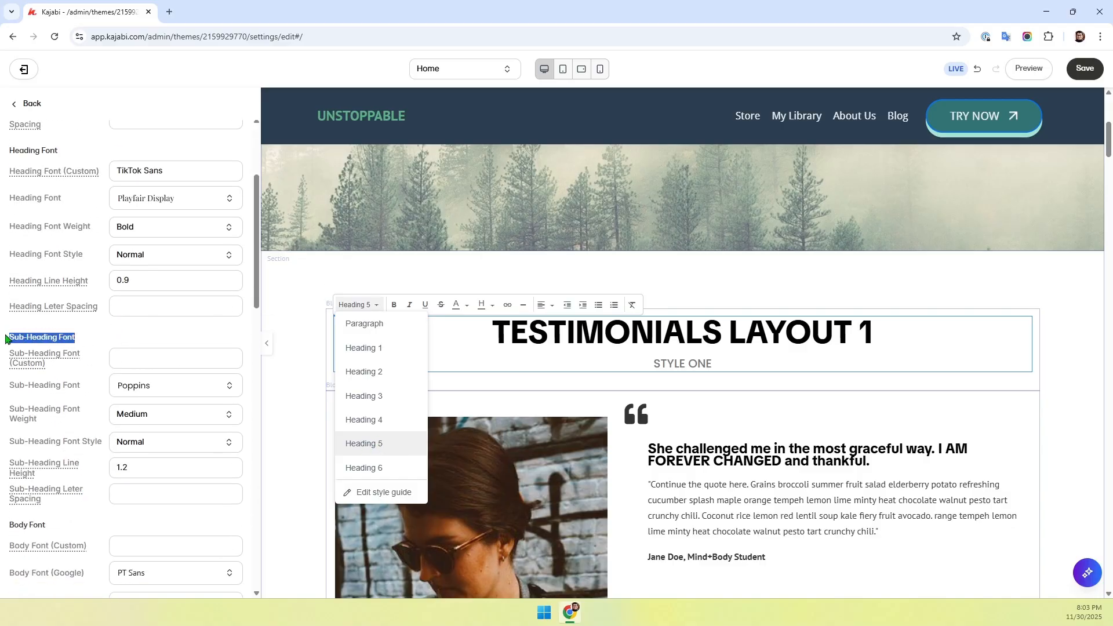
pyautogui.scroll(3, 97, 294)
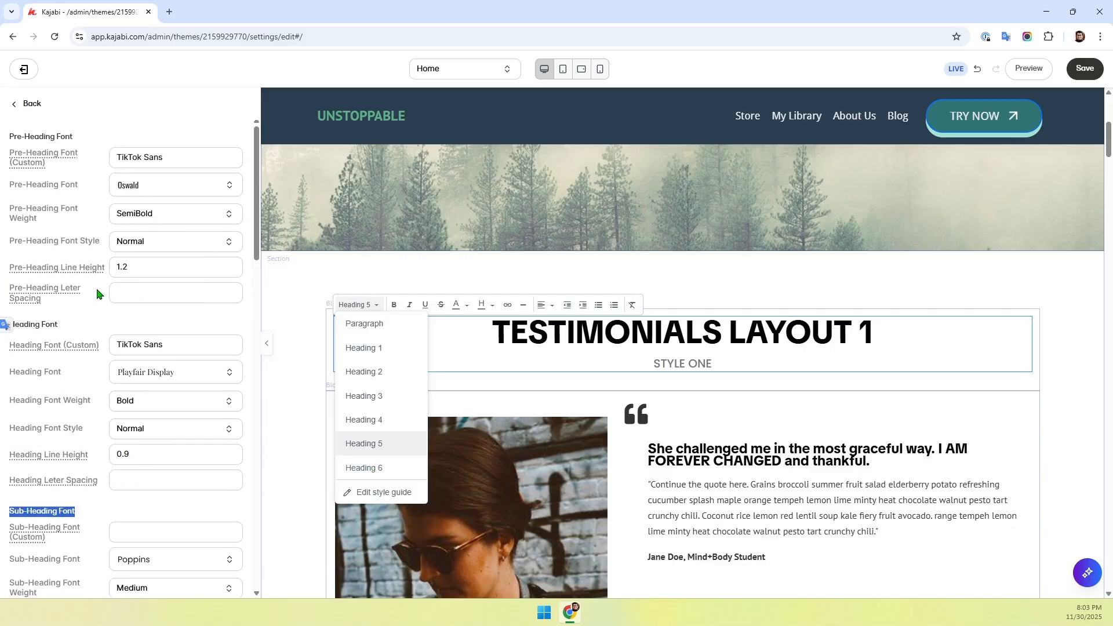
pyautogui.moveTo(86, 140); pyautogui.dragTo(21, 134)
pyautogui.click(33, 143)
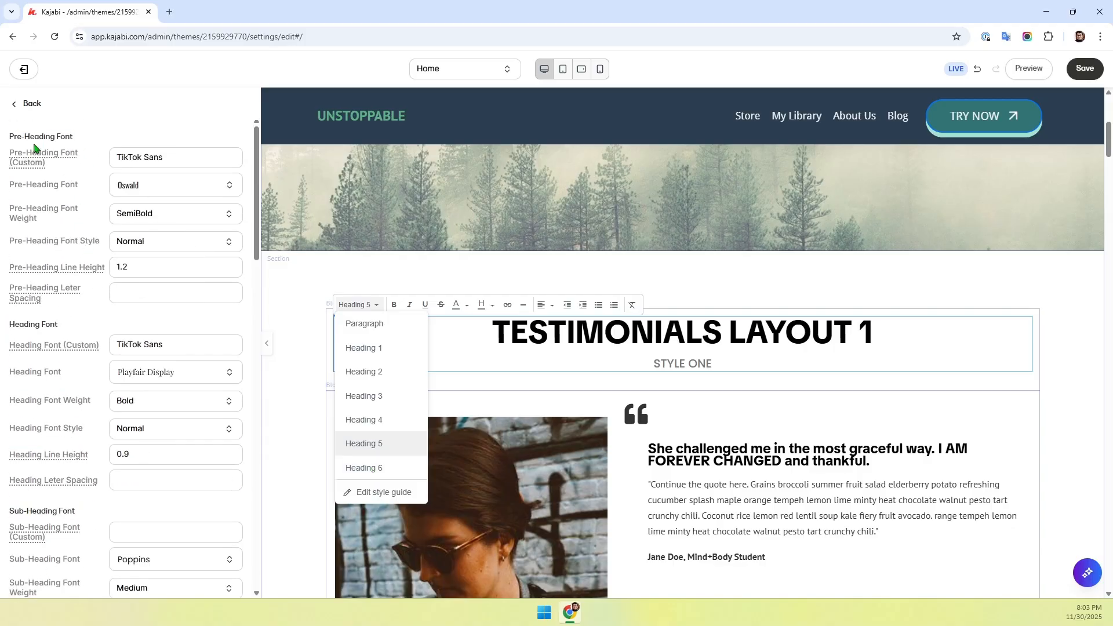
# Review the Body Font and Button & Nav Font groups, comparing the latter with the header's navigation and button.
pyautogui.scroll(-4, 85, 365)
pyautogui.scroll(-2, 85, 369)
pyautogui.moveTo(64, 354); pyautogui.dragTo(27, 351)
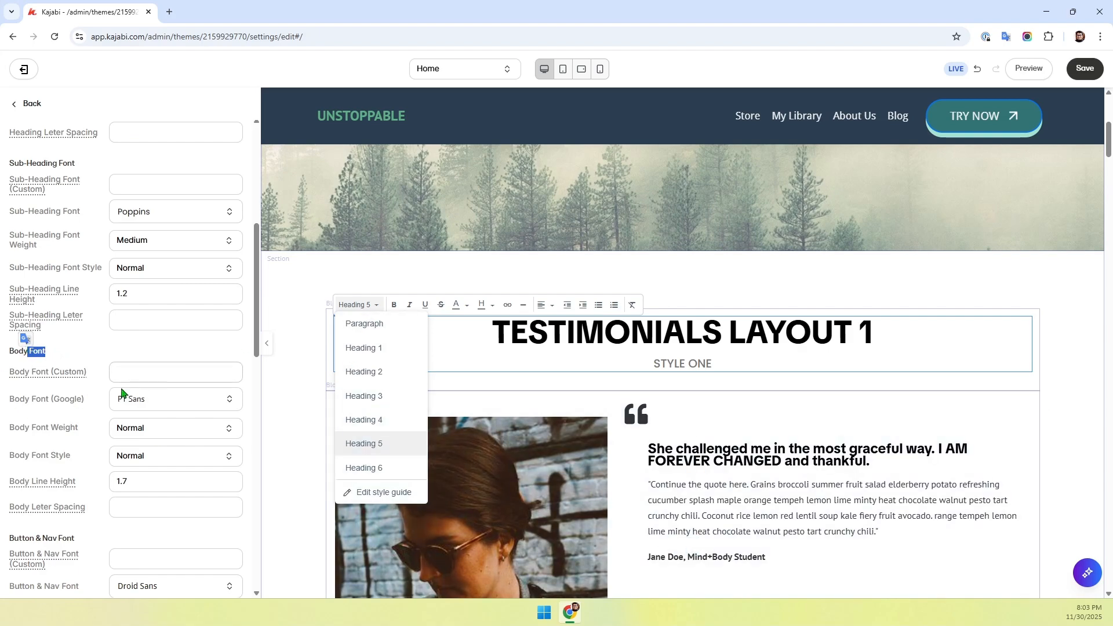
pyautogui.scroll(-3, 122, 392)
pyautogui.moveTo(52, 396)
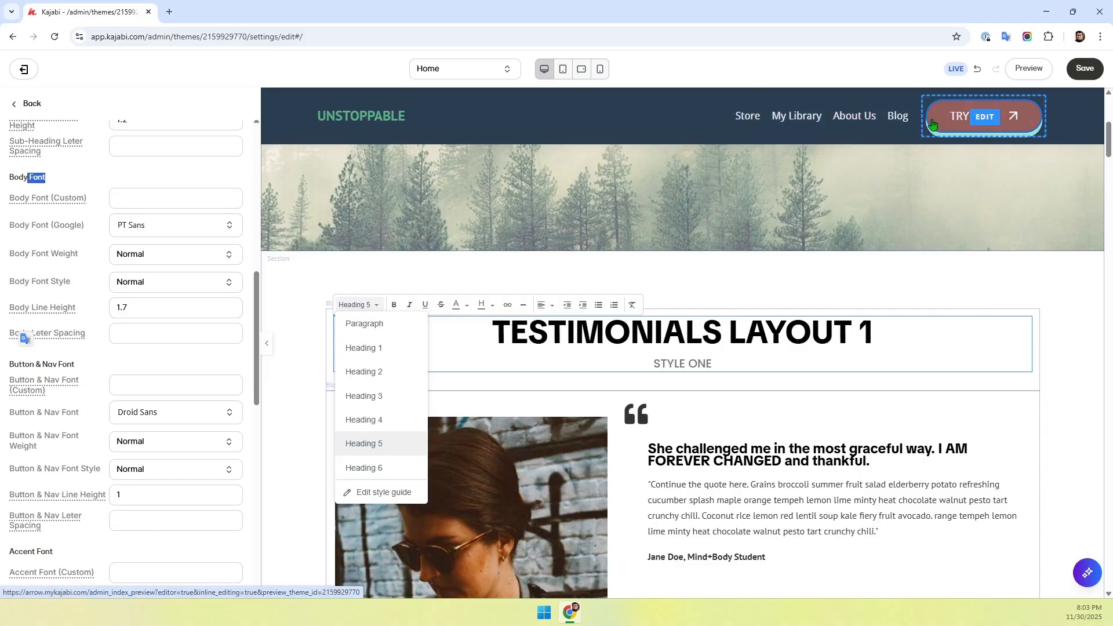
pyautogui.moveTo(33, 488)
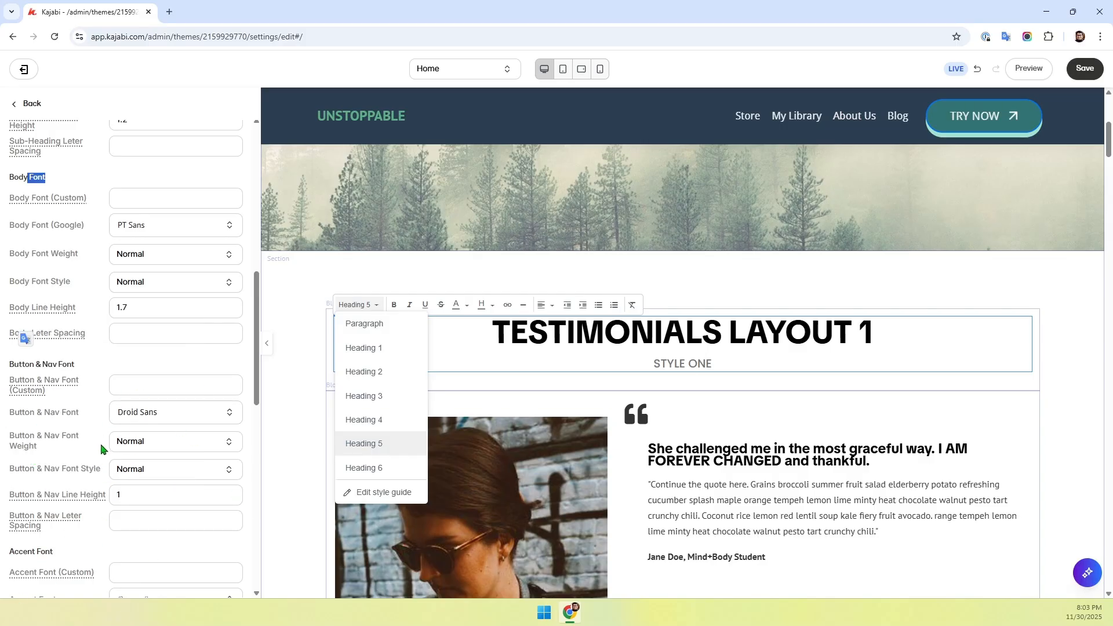
# Review the Accent Font group and the remaining font size and error message settings.
pyautogui.scroll(-4, 189, 362)
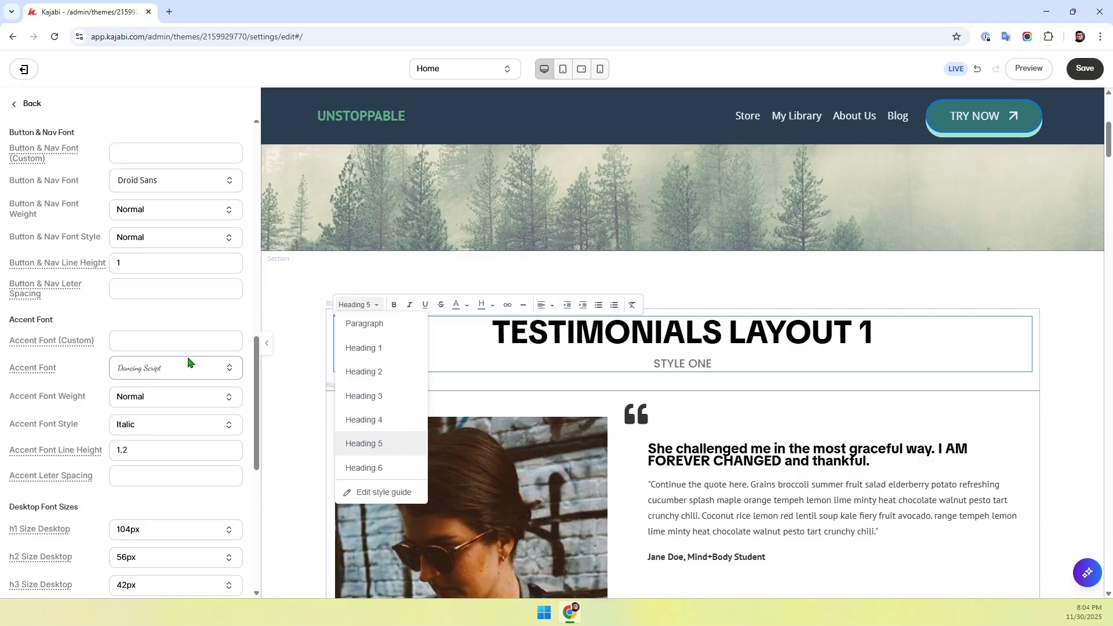
pyautogui.scroll(-7, 139, 464)
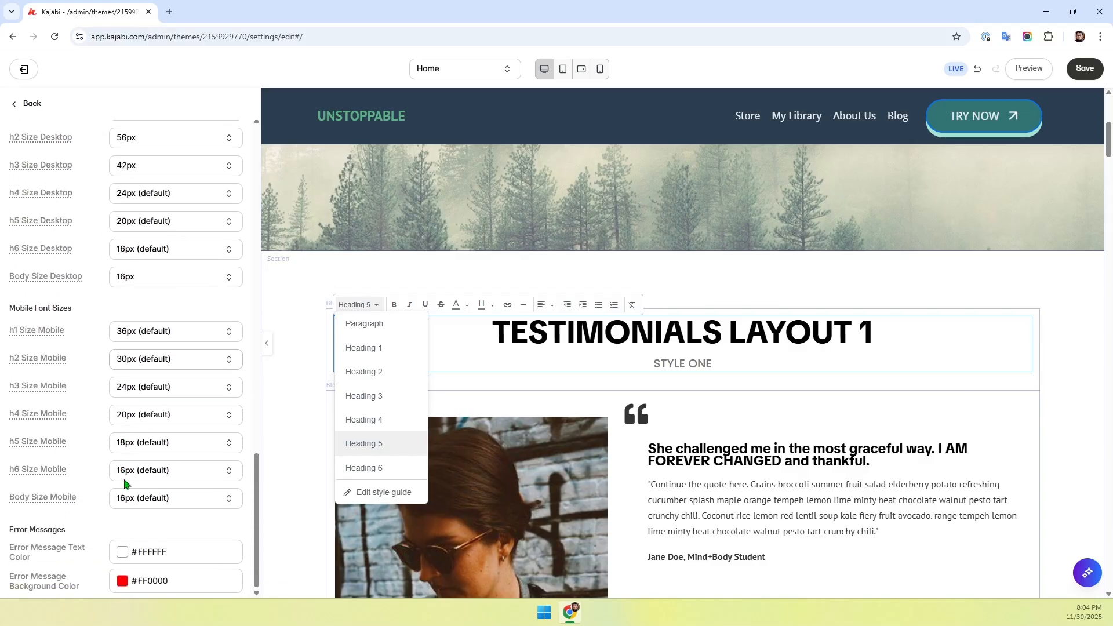
pyautogui.scroll(2, 129, 441)
pyautogui.scroll(10, 129, 440)
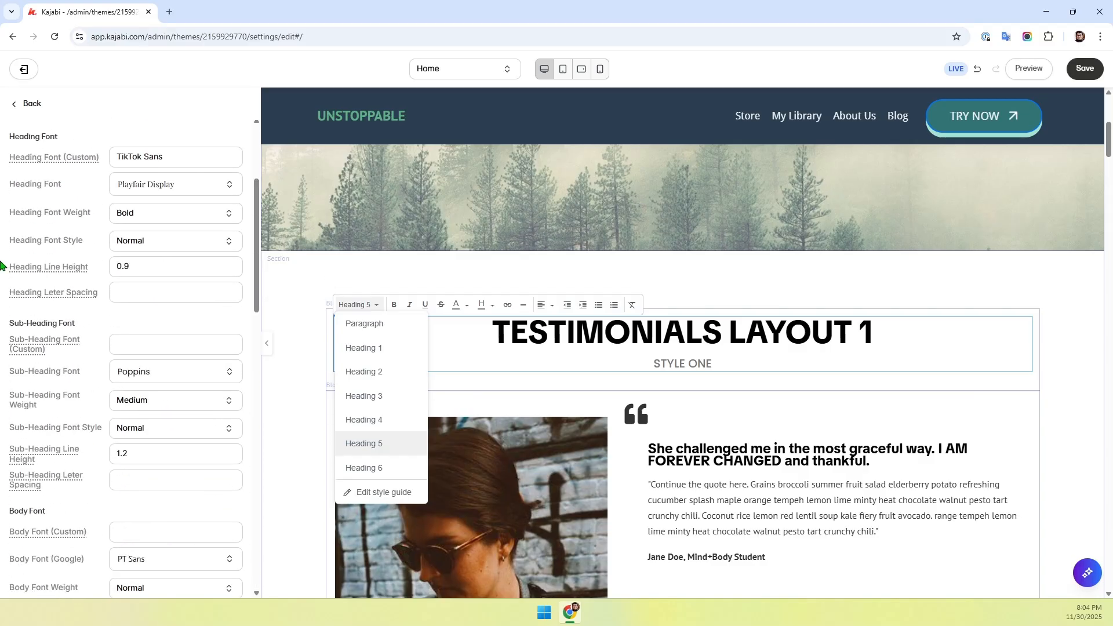
# View the theme's Design Tools settings for guides and grid, then return to the settings list.
pyautogui.click(31, 102)
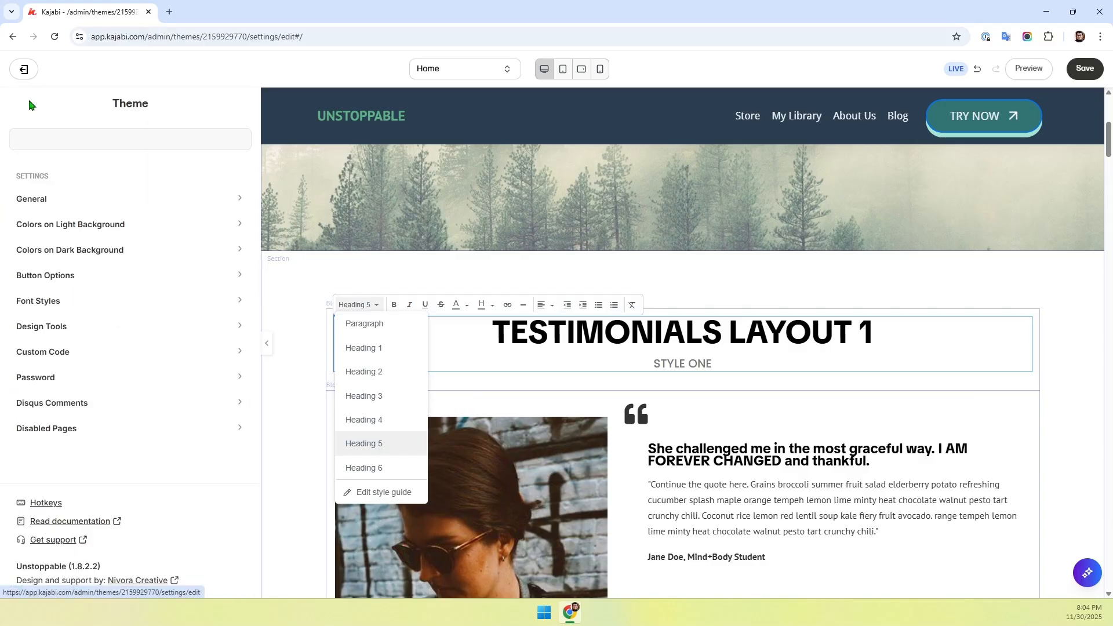
pyautogui.click(35, 326)
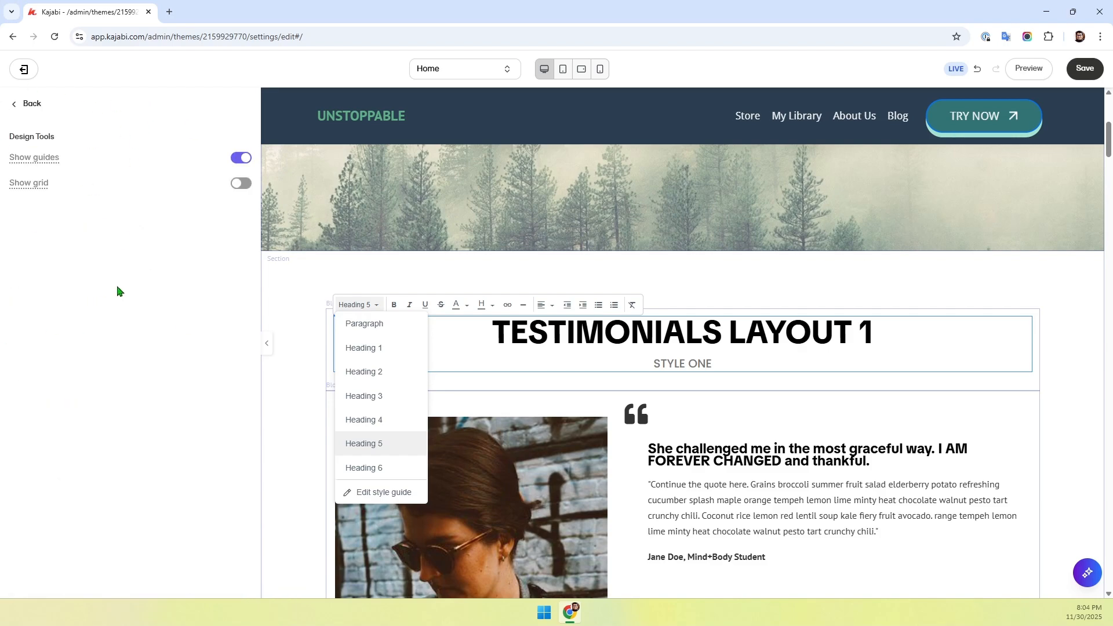
pyautogui.click(31, 103)
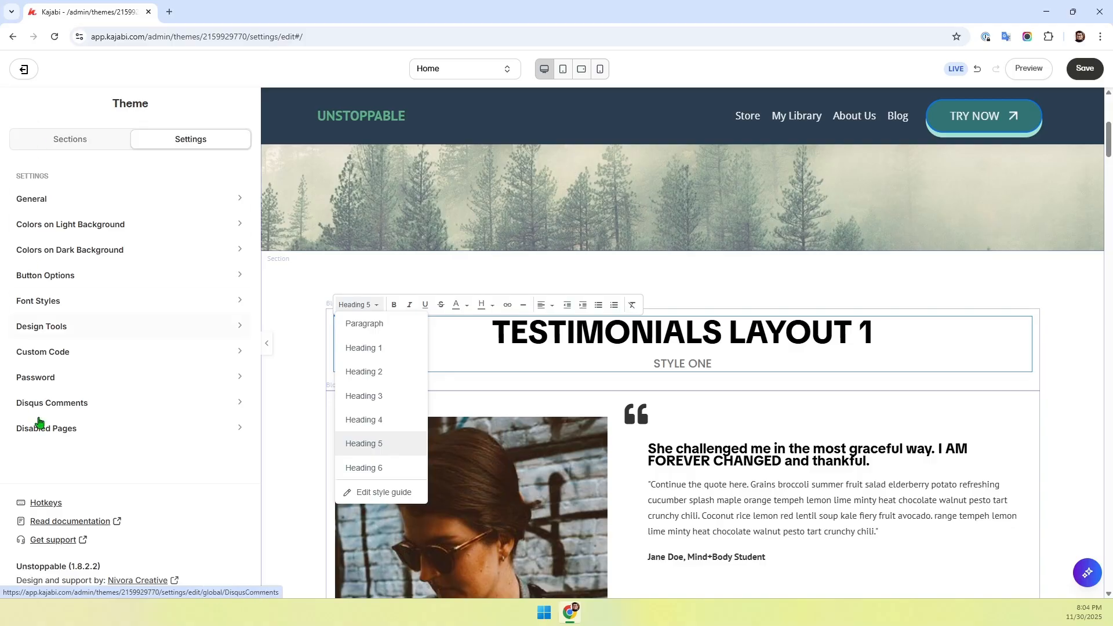
# Open the theme's Custom Code settings and examine the custom CSS, including the Google Fonts import line.
pyautogui.click(59, 367)
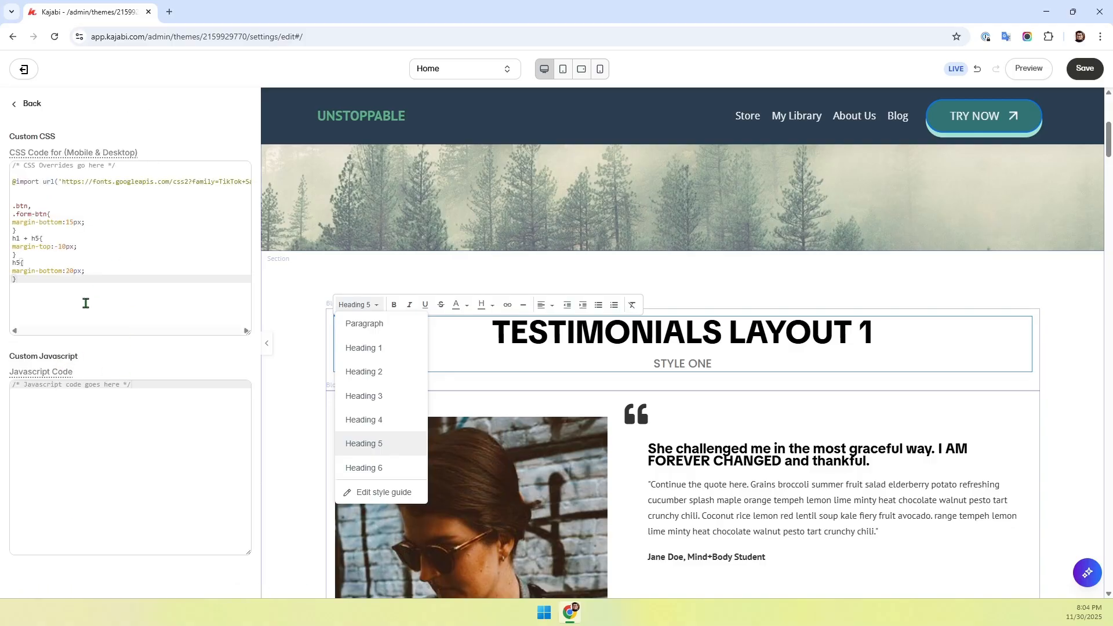
pyautogui.moveTo(70, 321); pyautogui.dragTo(4, 169)
pyautogui.click(95, 239)
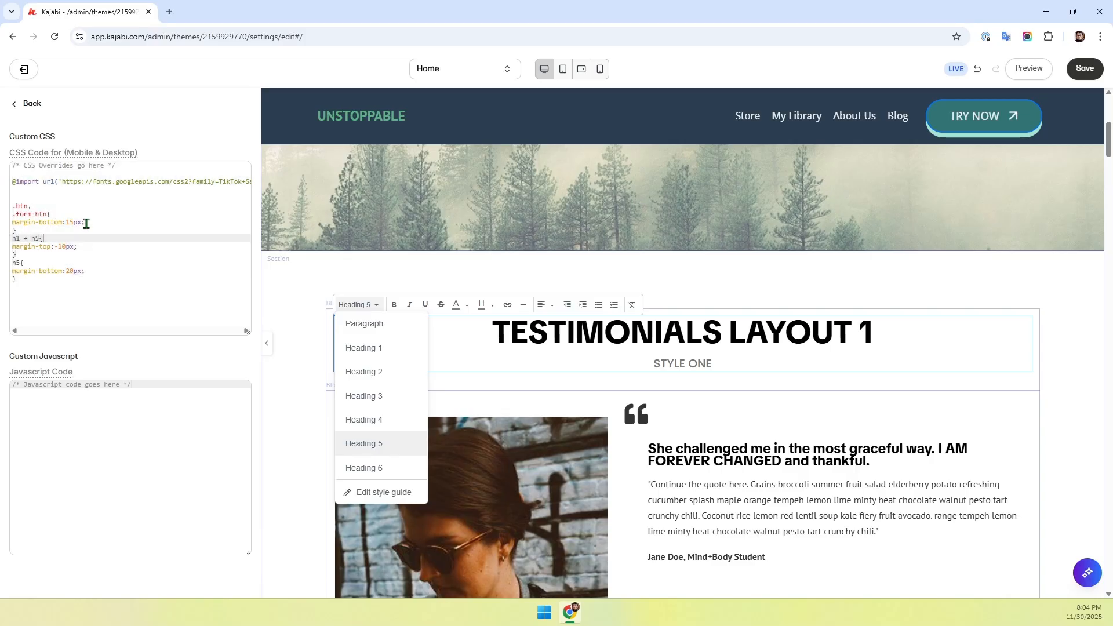
pyautogui.moveTo(65, 198); pyautogui.dragTo(4, 186)
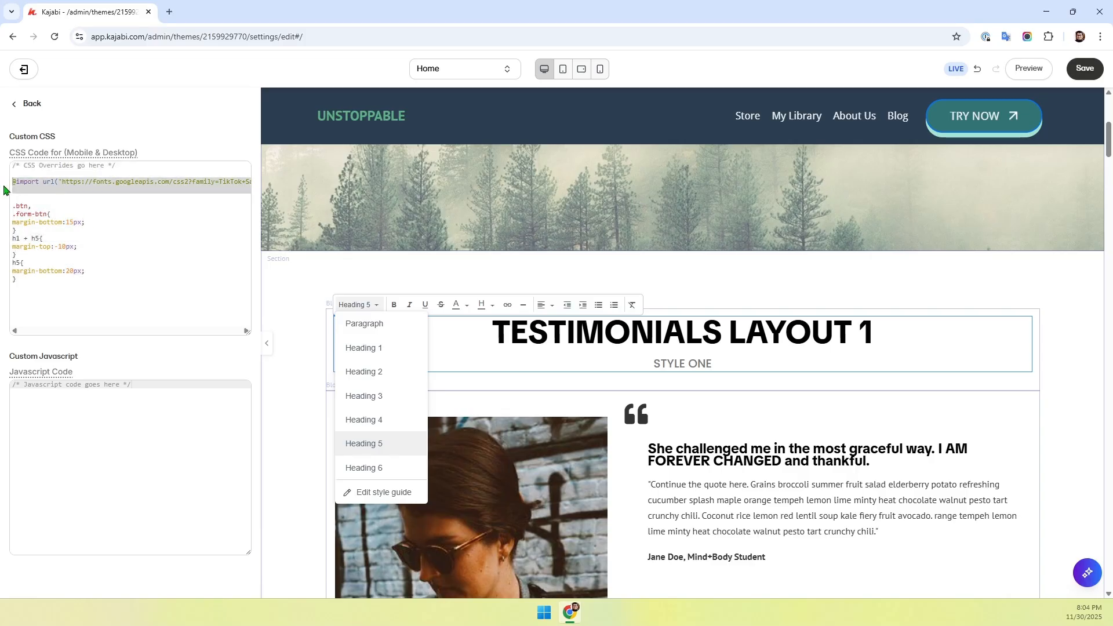
pyautogui.click(74, 200)
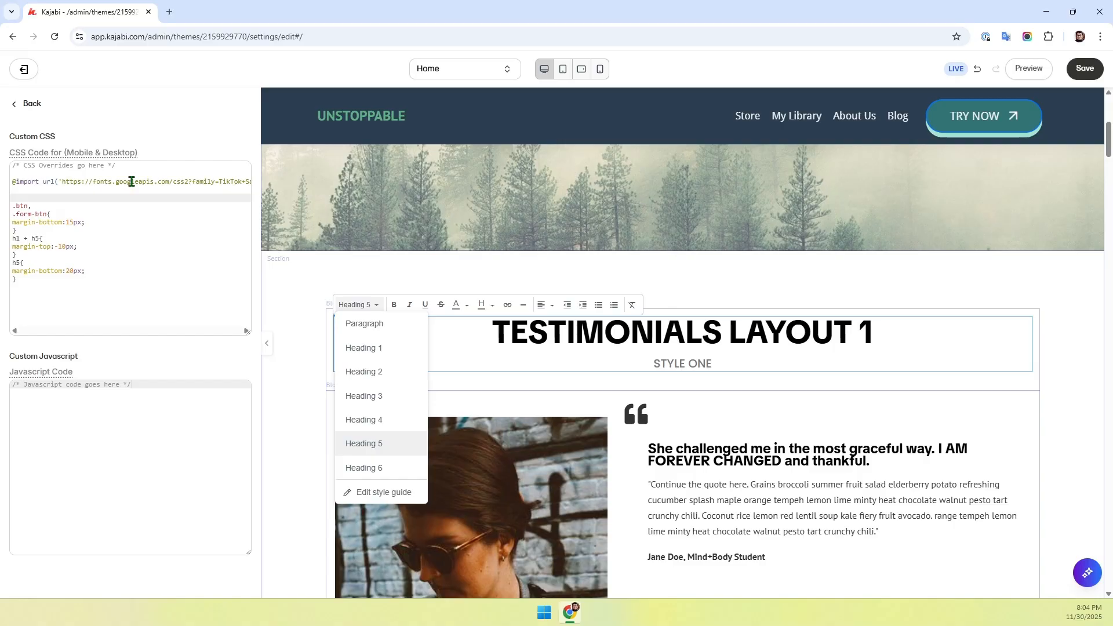
# Inspect the rest of the TikTok Sans import URL in the custom CSS code.
pyautogui.moveTo(131, 181); pyautogui.dragTo(16, 194)
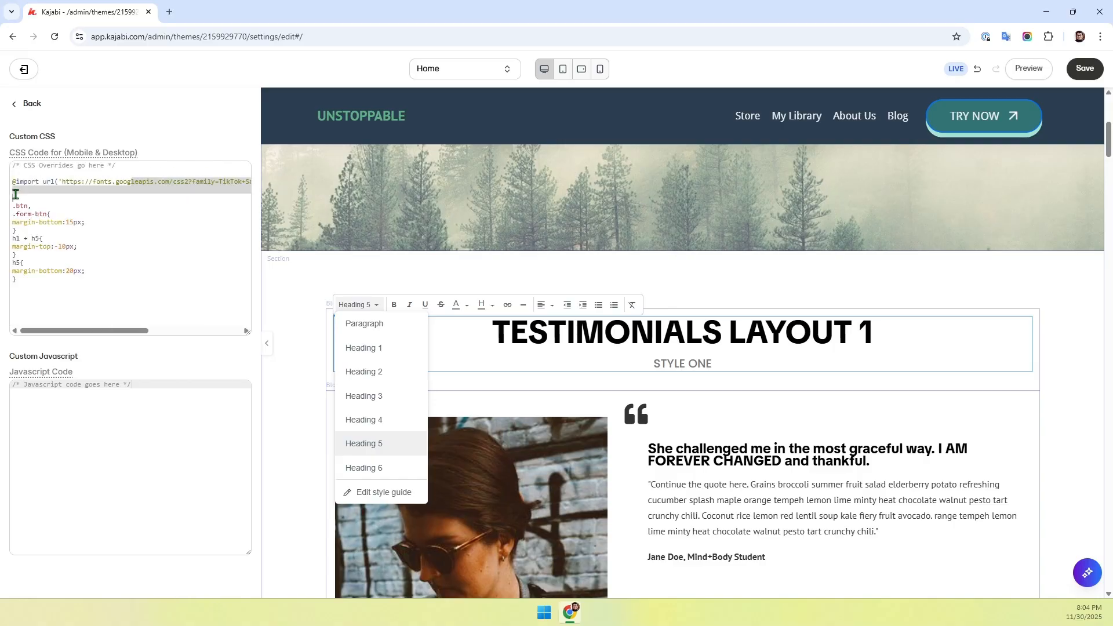
pyautogui.click(172, 191)
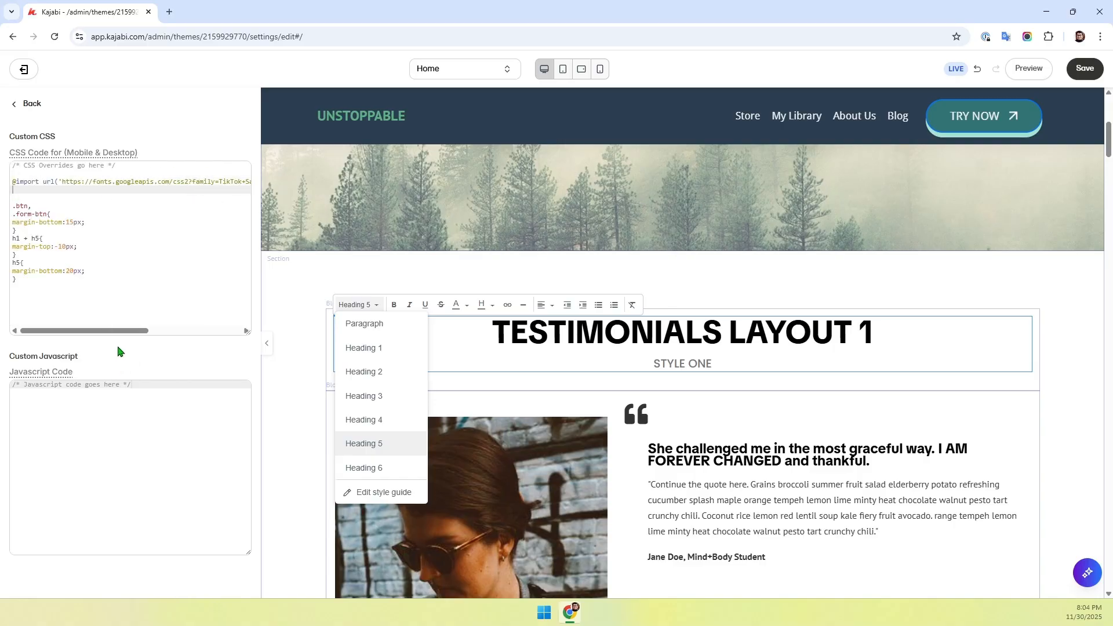
pyautogui.moveTo(122, 337); pyautogui.dragTo(186, 335)
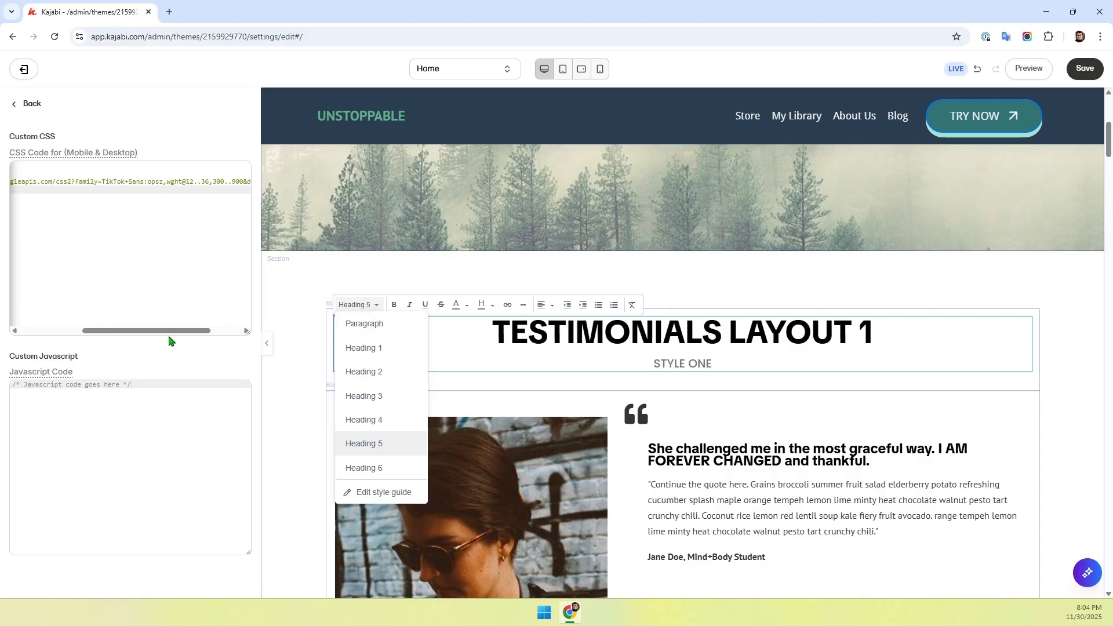
# Examine the custom CSS margin rules for buttons, h1 + h5 and h5, then return to the settings list.
pyautogui.moveTo(176, 334); pyautogui.dragTo(11, 203)
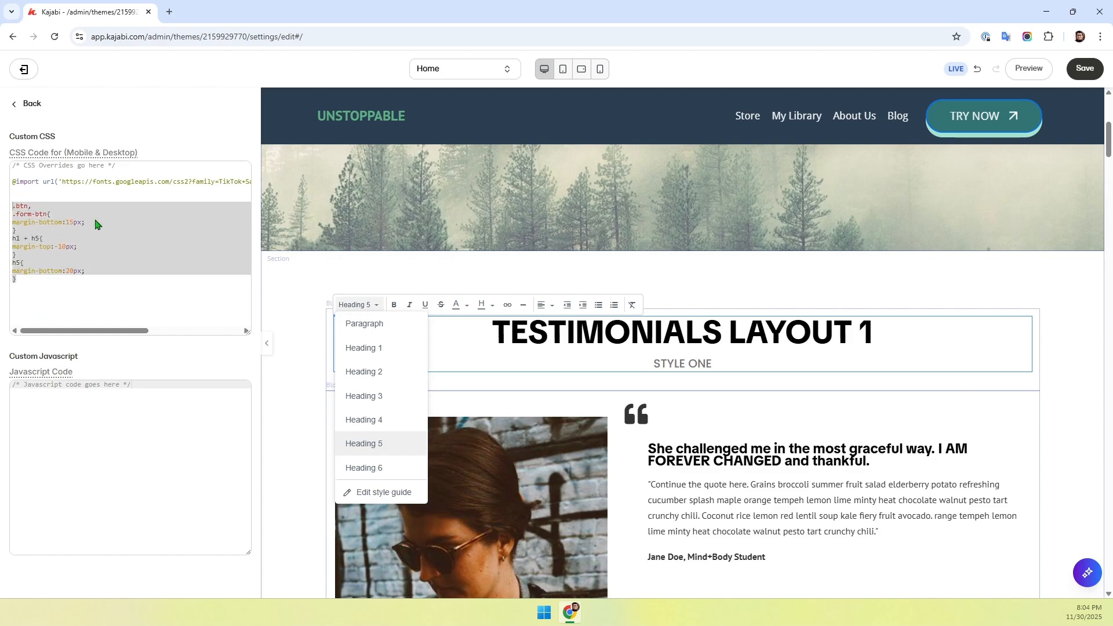
pyautogui.click(32, 301)
pyautogui.click(26, 239)
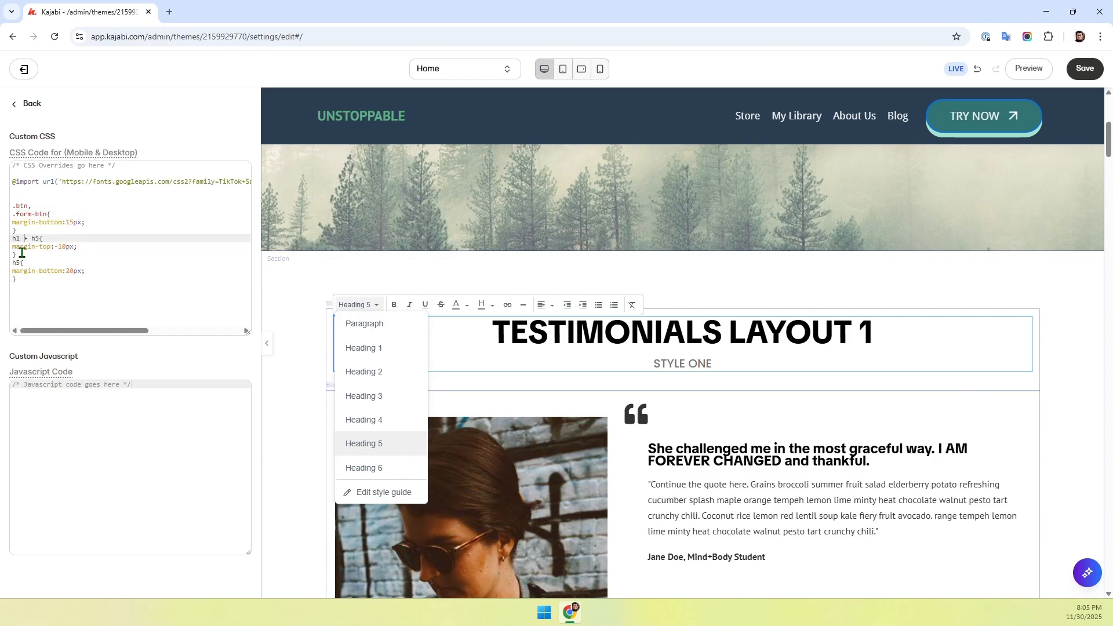
pyautogui.click(84, 284)
pyautogui.moveTo(35, 297); pyautogui.dragTo(0, 232)
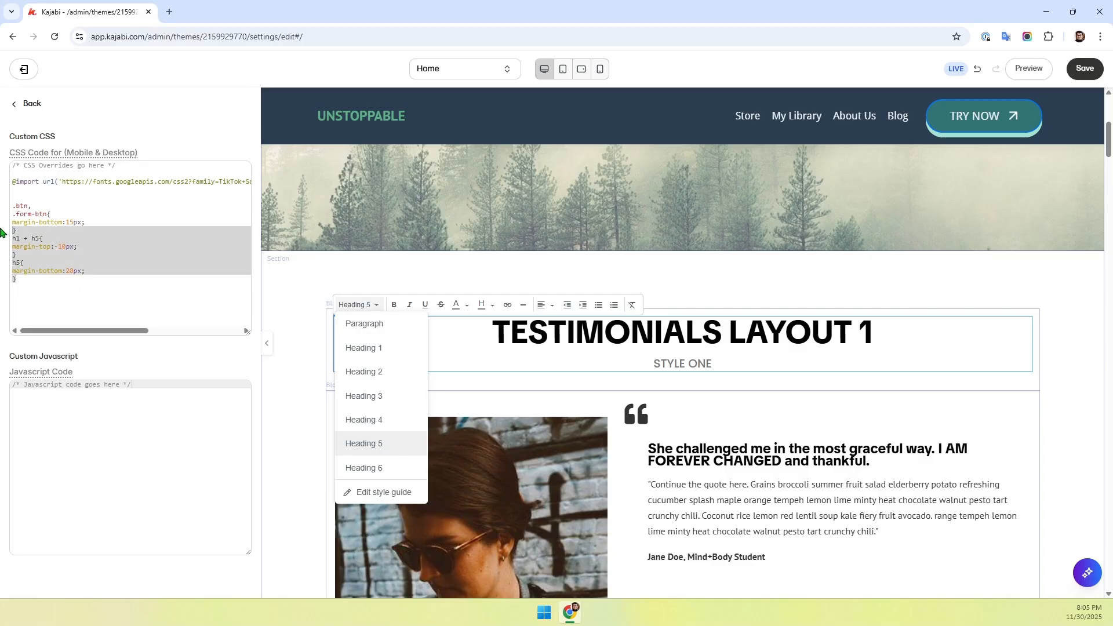
pyautogui.moveTo(101, 223); pyautogui.dragTo(0, 211)
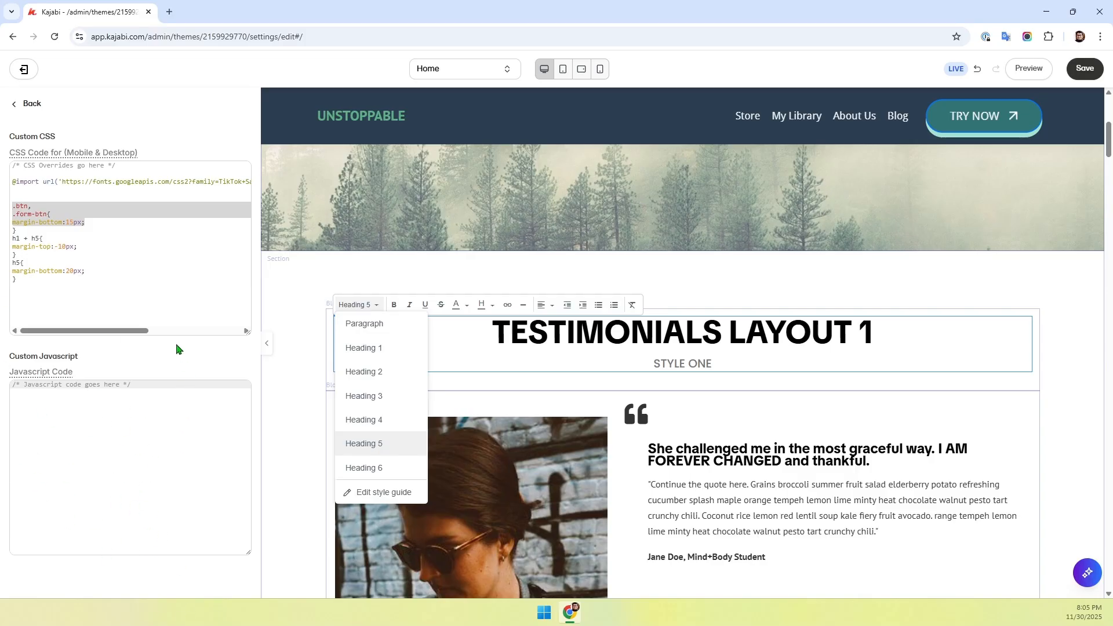
pyautogui.click(26, 103)
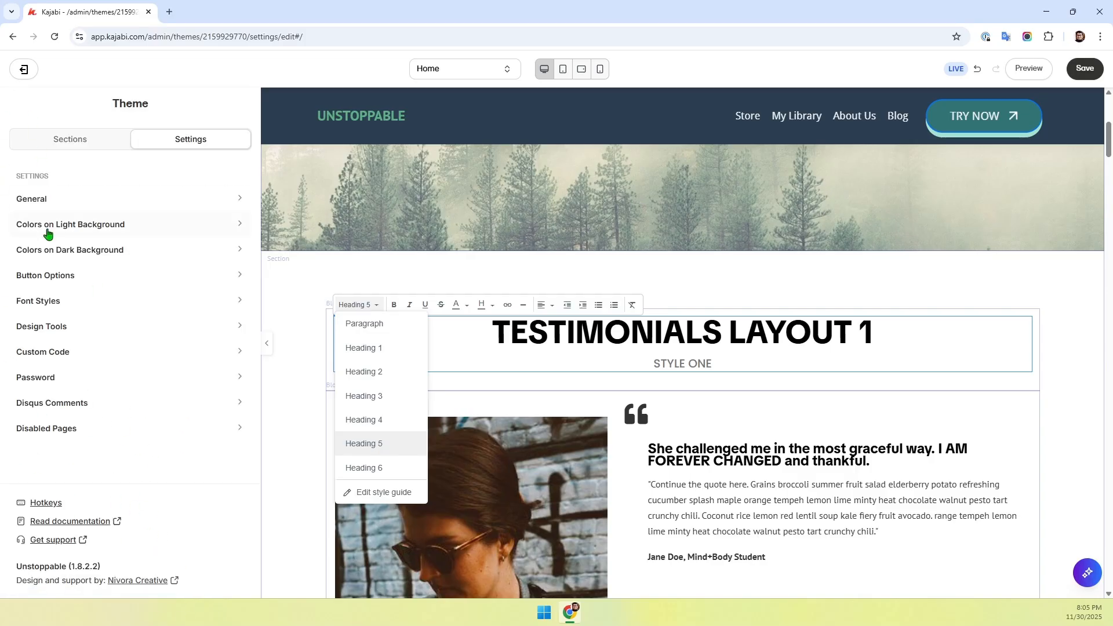
# Review the theme's Password recovery and reset settings and its Disqus Comments settings, then return to the settings list.
pyautogui.click(44, 384)
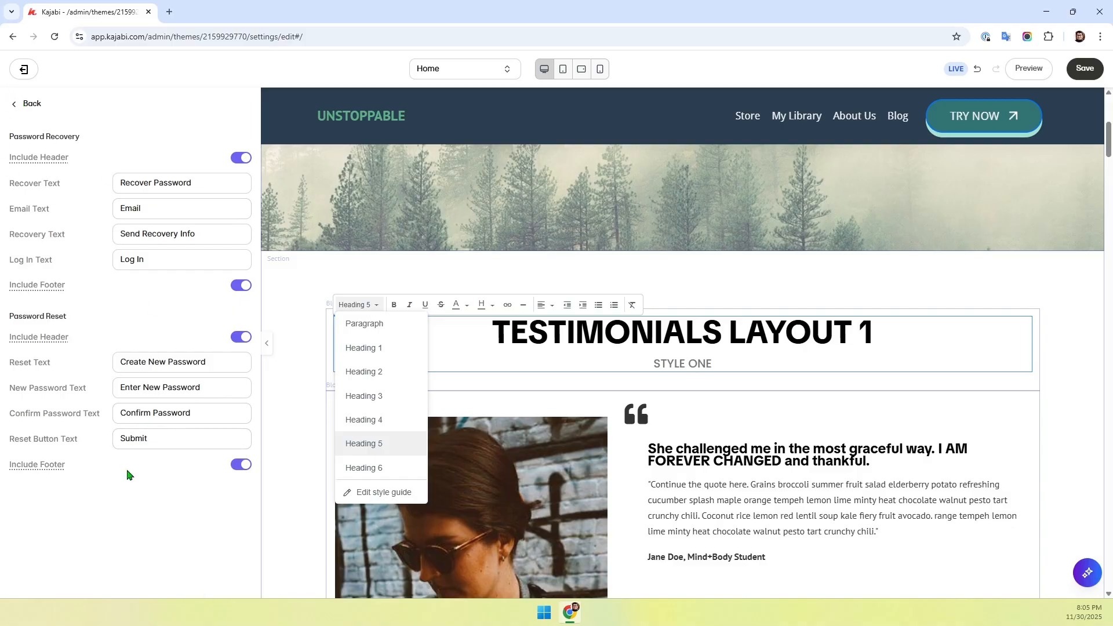
pyautogui.click(29, 103)
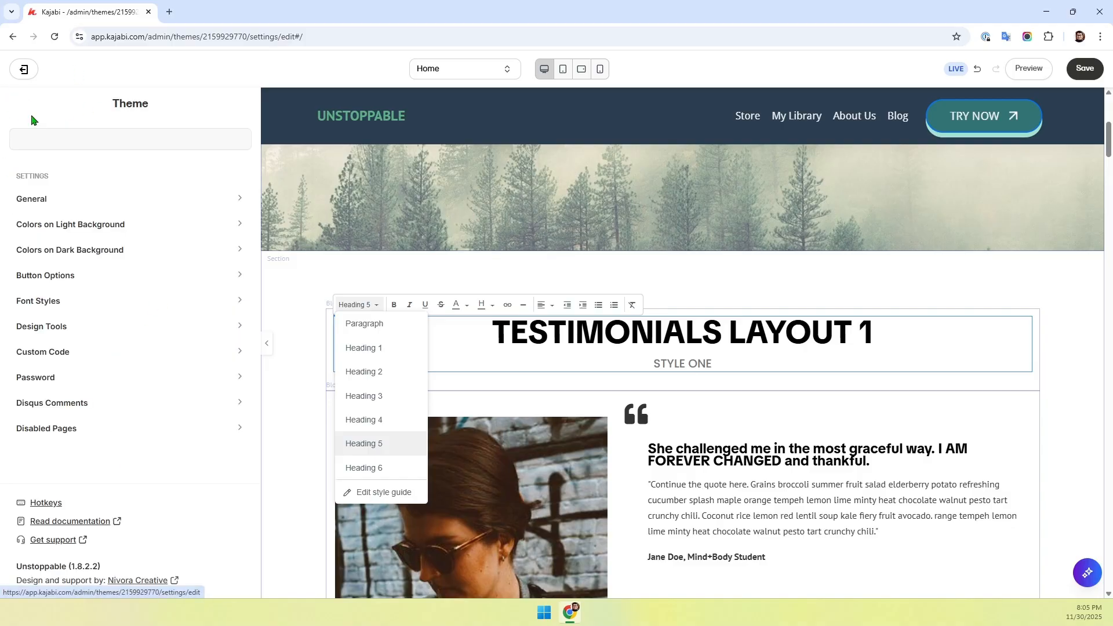
pyautogui.click(82, 404)
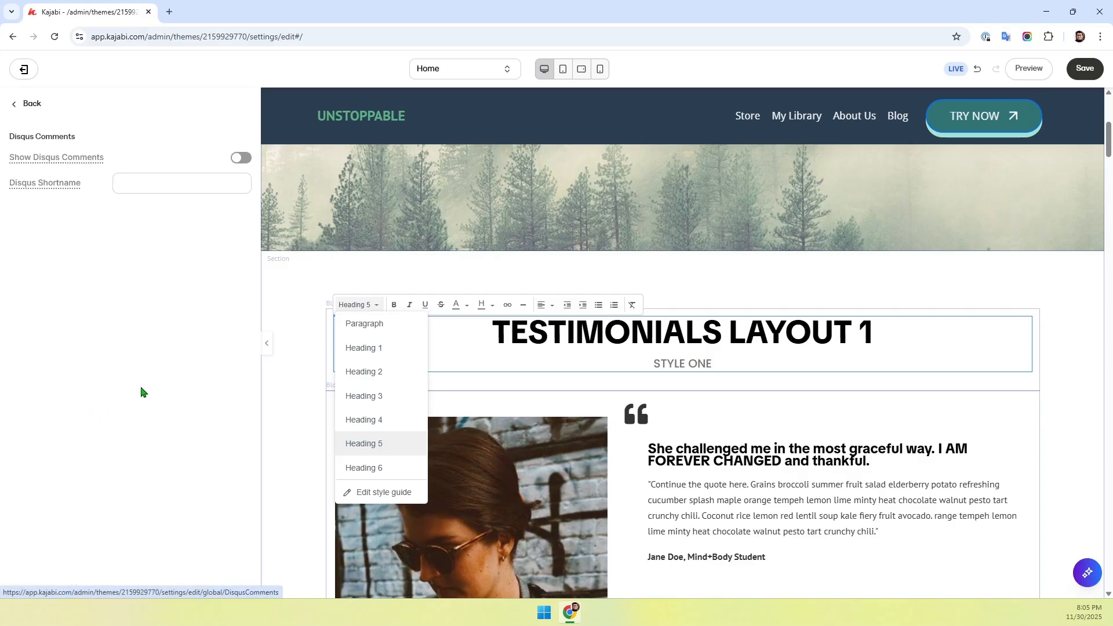
pyautogui.moveTo(40, 164)
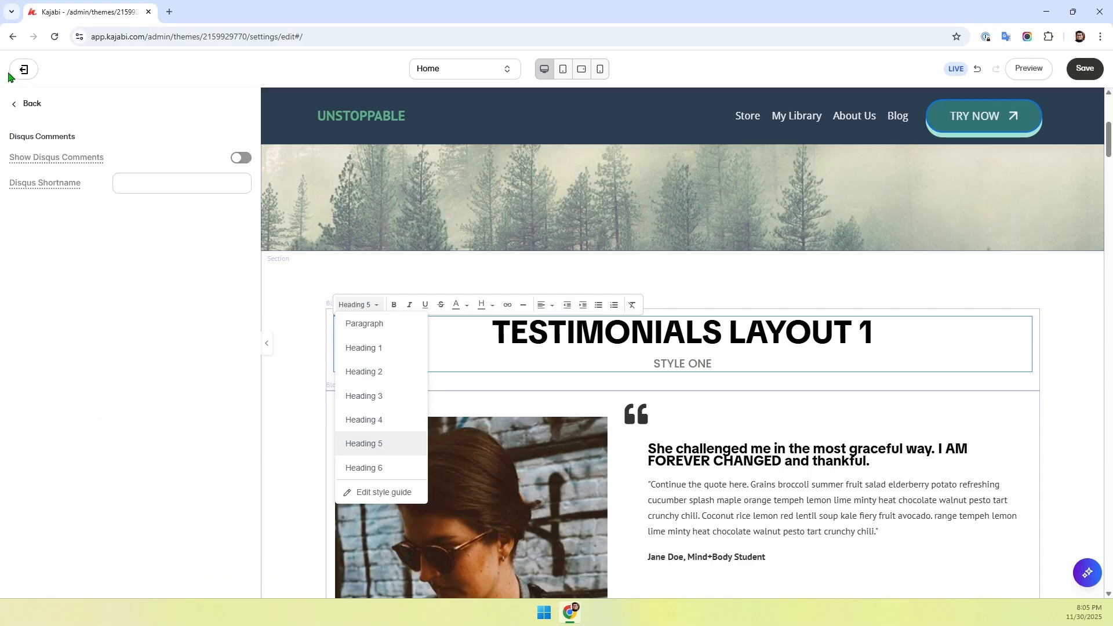
pyautogui.click(26, 105)
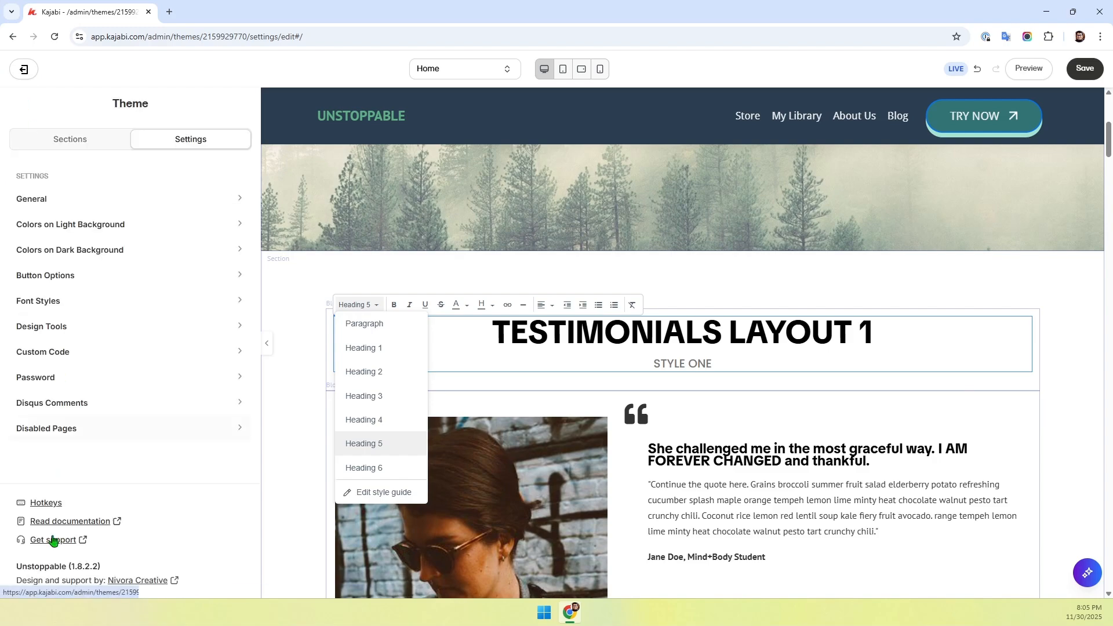
# View the Disabled Pages settings for Member Directory and Announcements, then show the list of the Home page's sections.
pyautogui.click(65, 434)
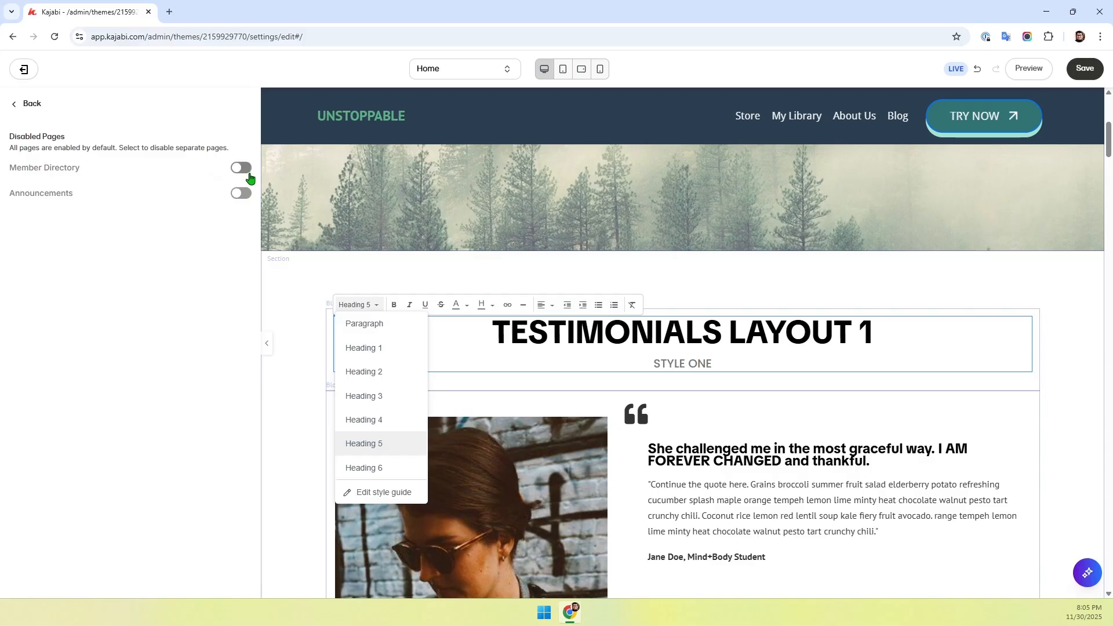
pyautogui.click(20, 103)
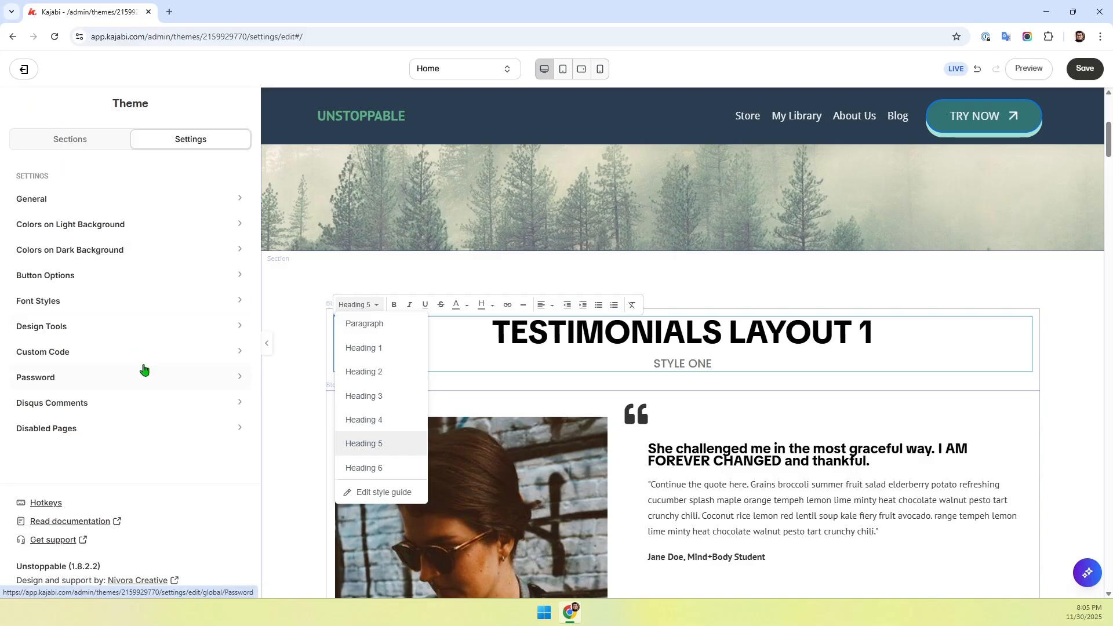
pyautogui.click(100, 147)
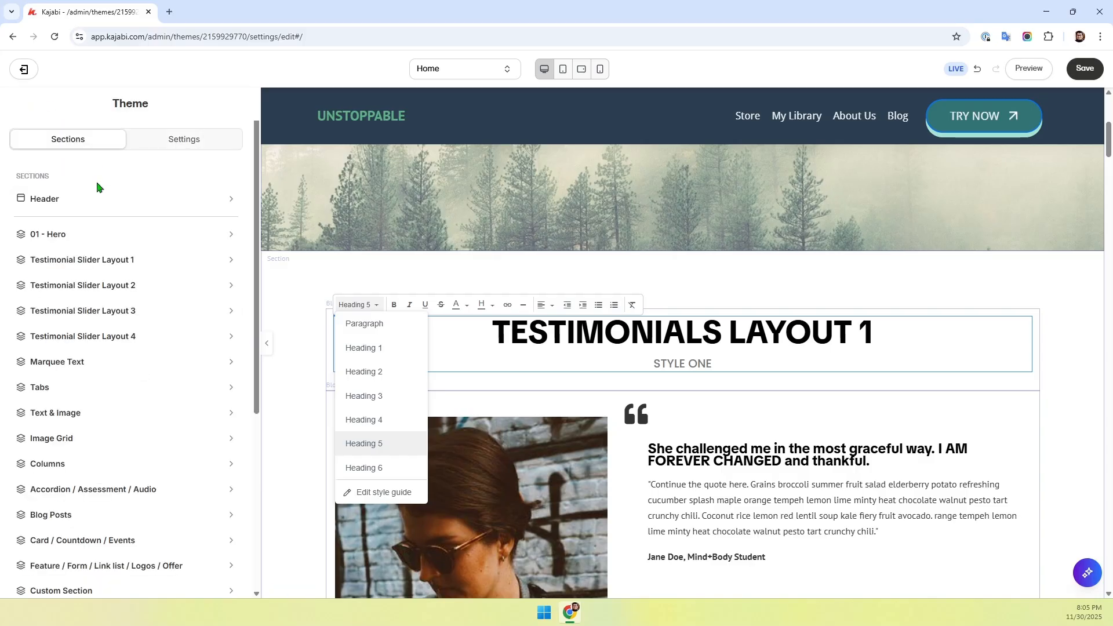